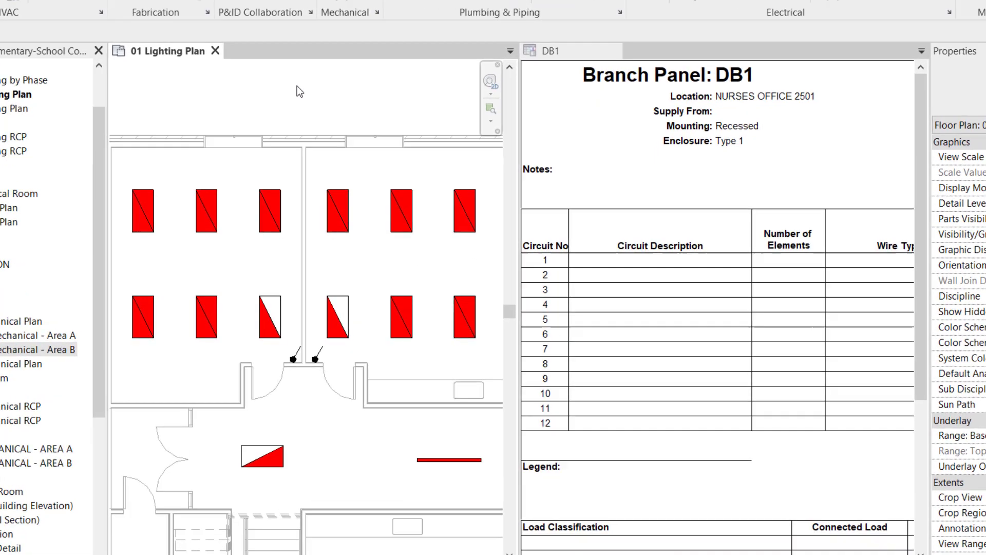
Open Electrical Settings with the ES shortcut and display its Circuit Naming page.
key(e)
key(s)
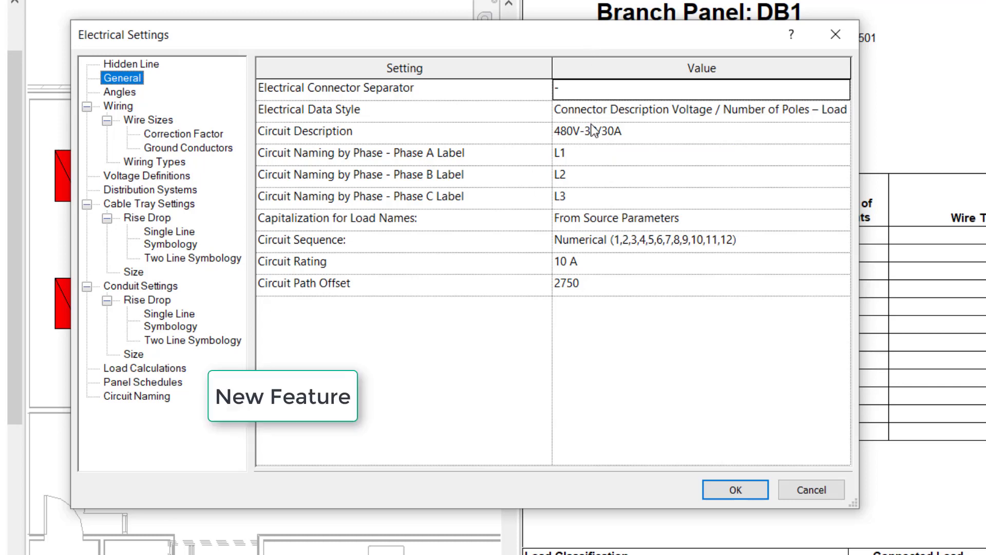
click(146, 397)
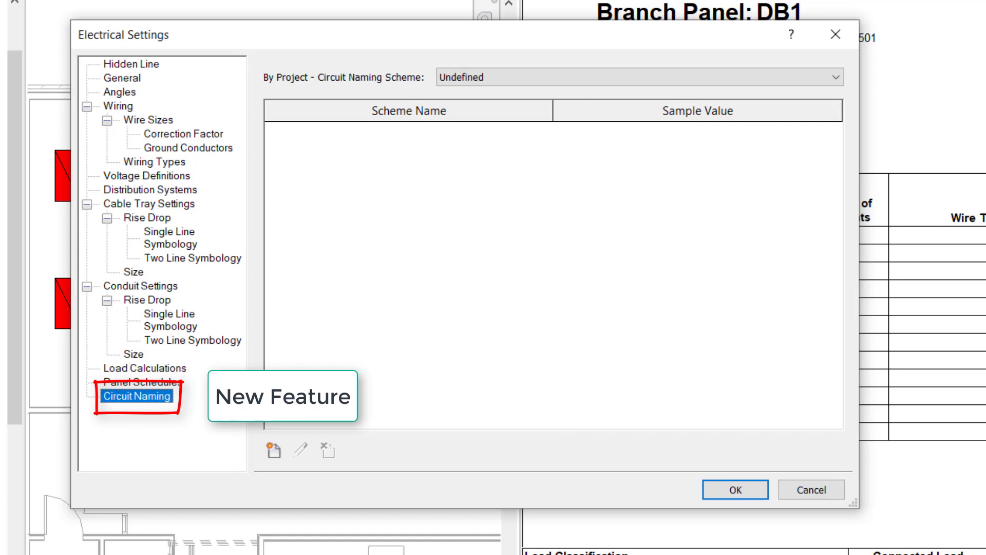
Create a circuit naming scheme 'By Way By Phase' made of Ways followed by Phase Label.
click(274, 451)
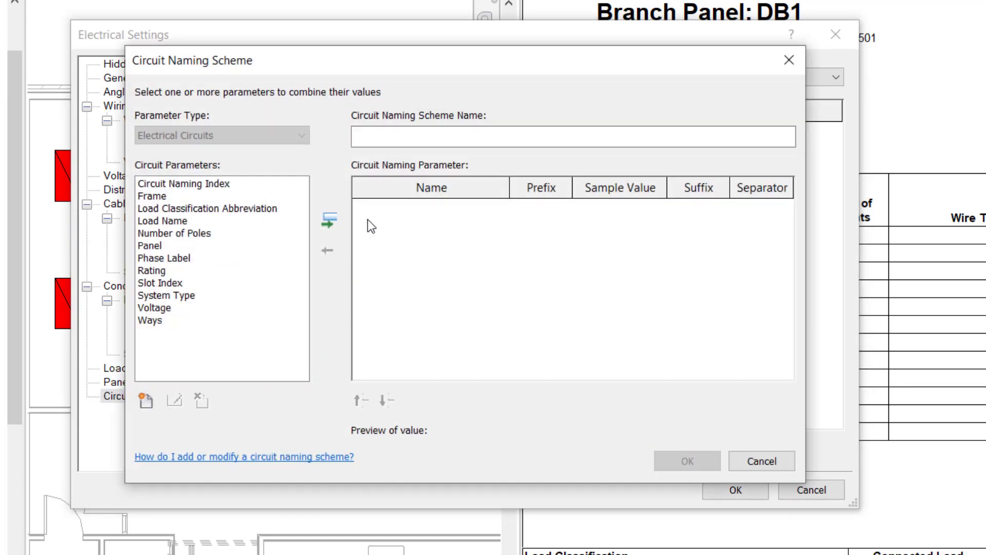
click(403, 137)
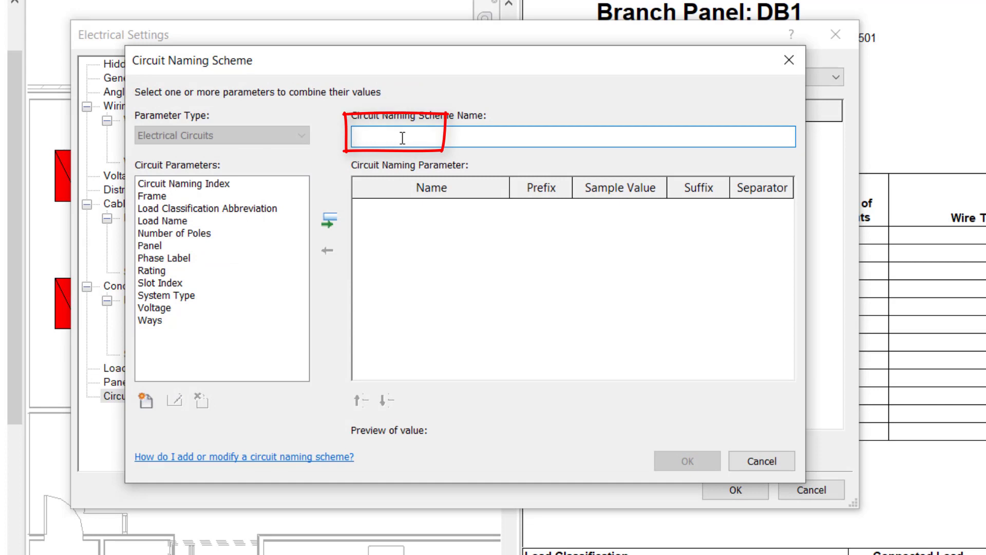
text(By Way By Phase)
click(143, 321)
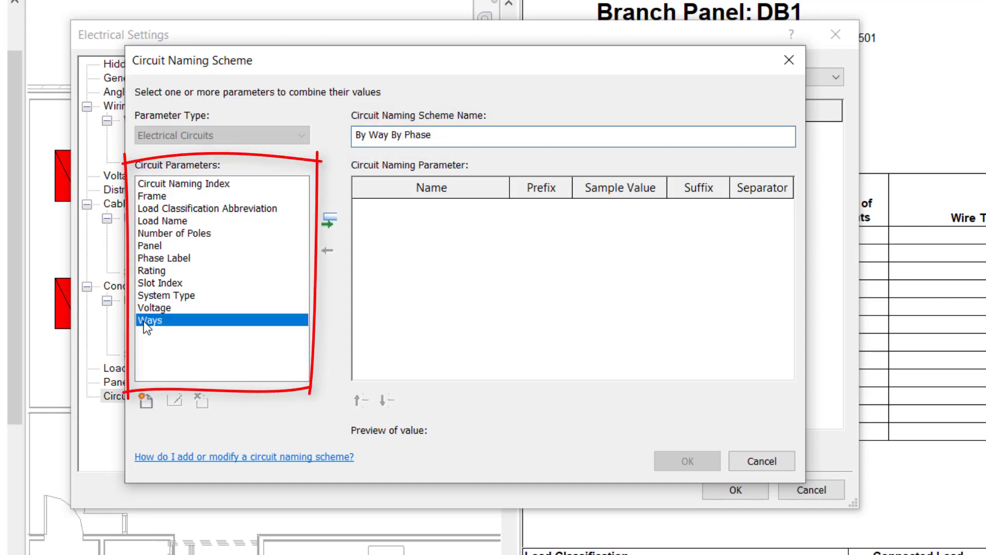
click(329, 220)
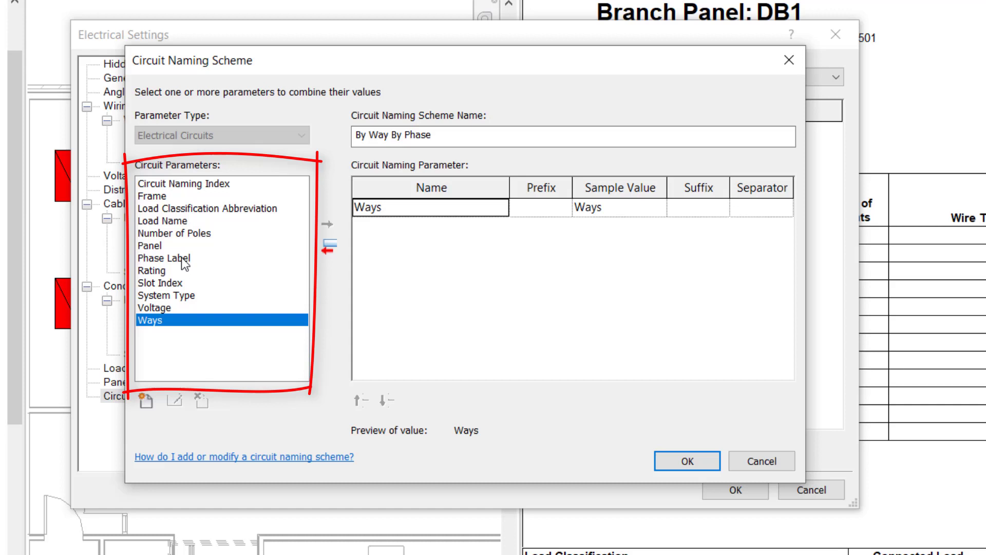
click(227, 257)
click(329, 222)
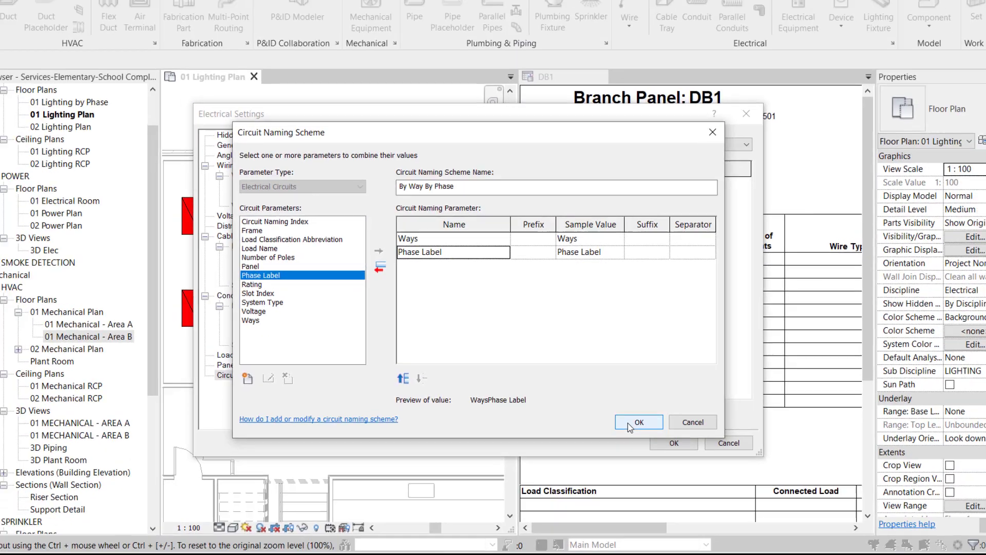
click(688, 461)
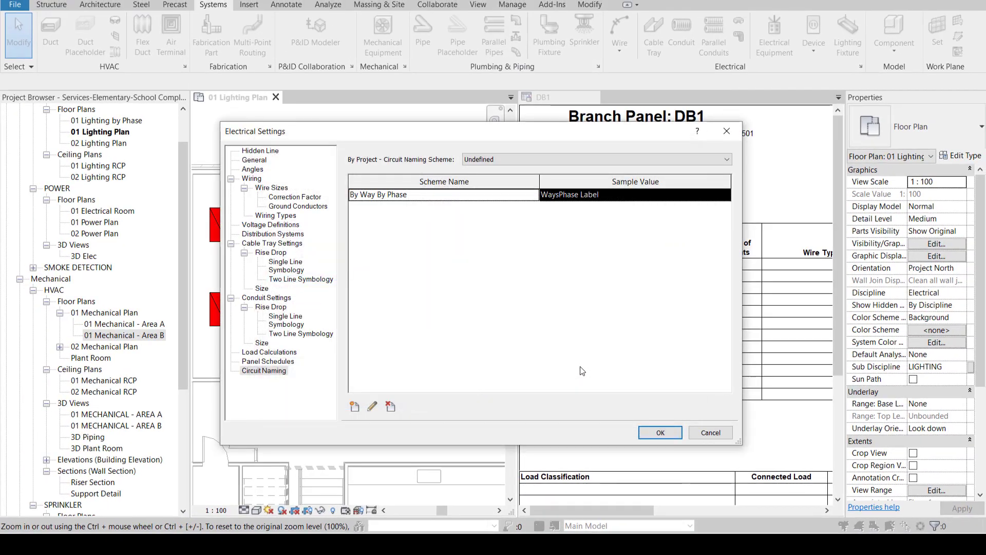
Set the DB1 panel's Circuit Naming property to By Way By Phase.
click(642, 436)
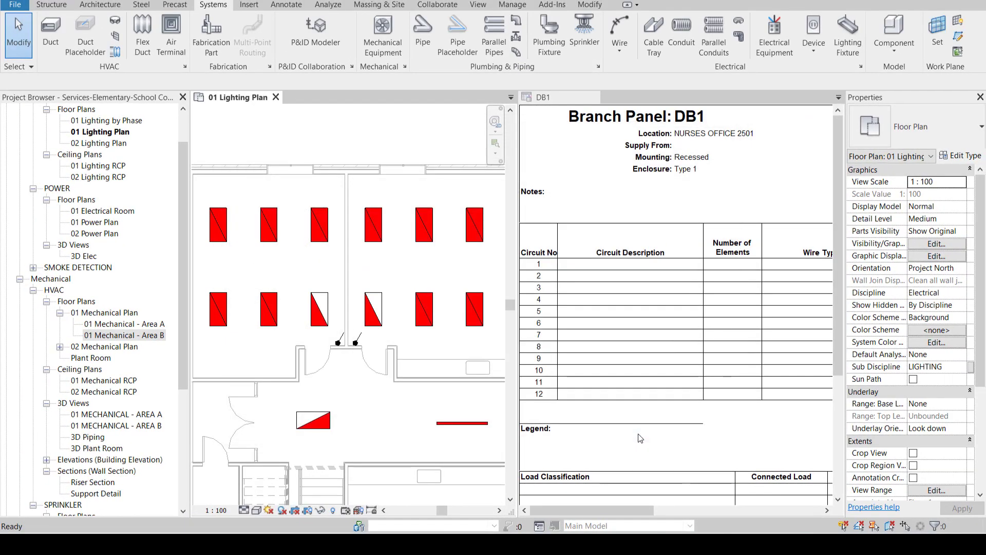
click(639, 205)
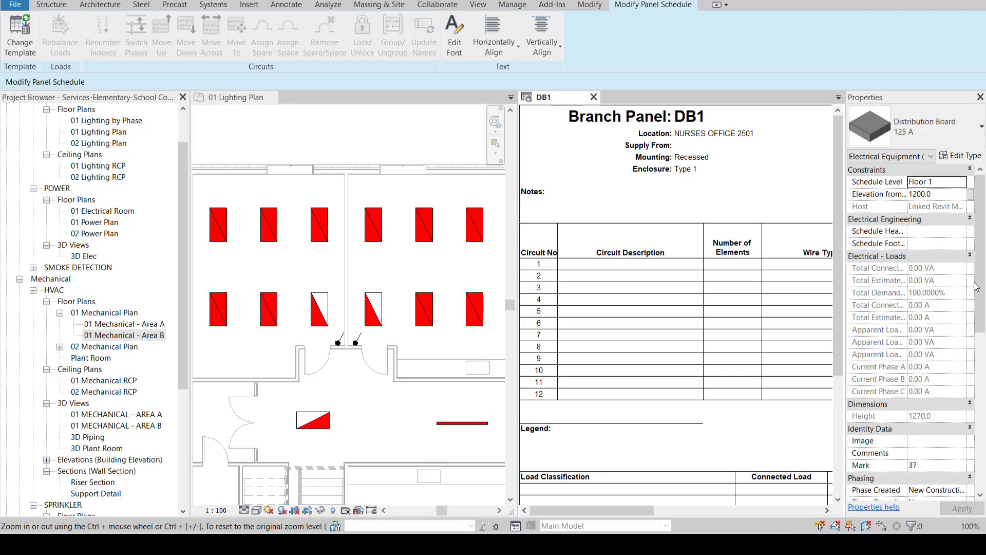
drag(977, 286, 981, 429)
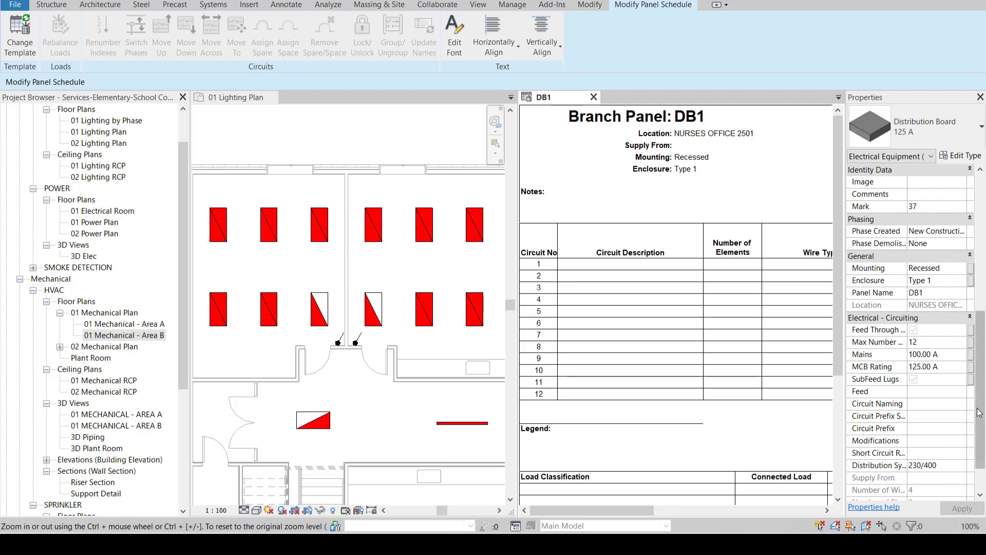
scroll(974, 405, down, 2)
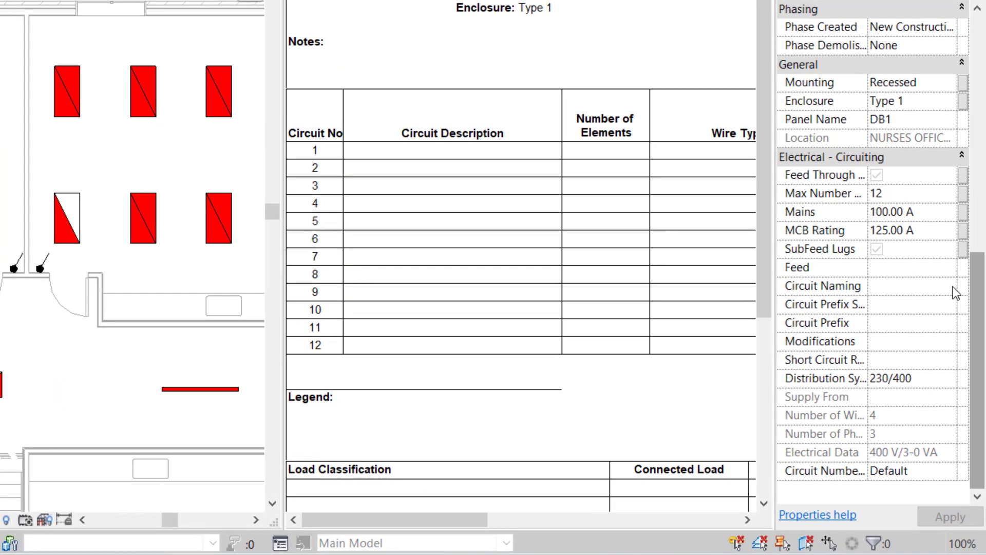
click(953, 286)
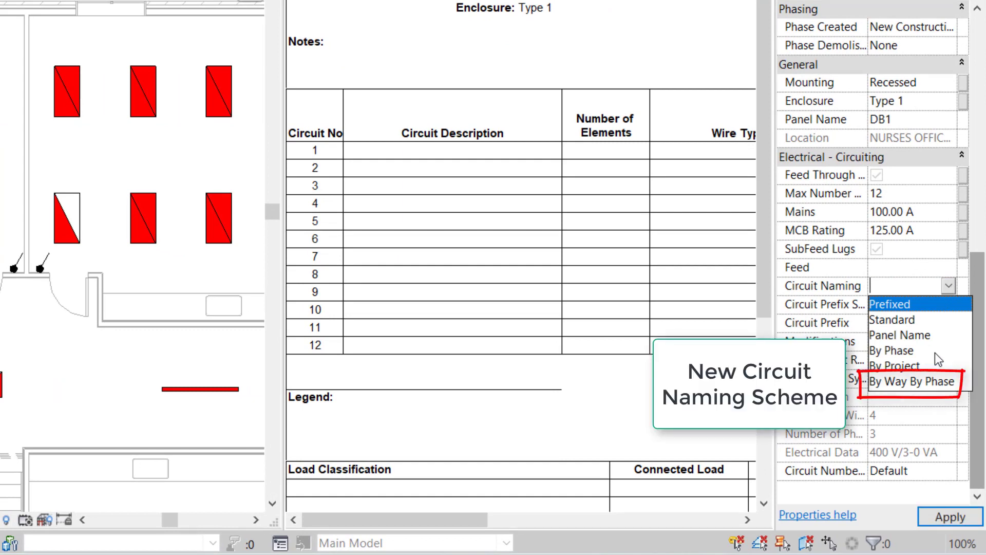
click(927, 381)
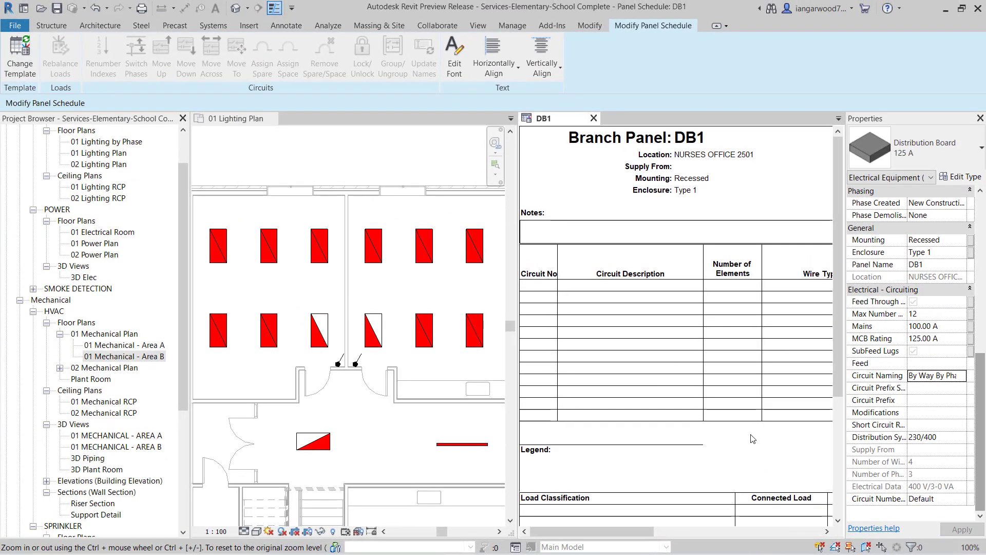
click(366, 156)
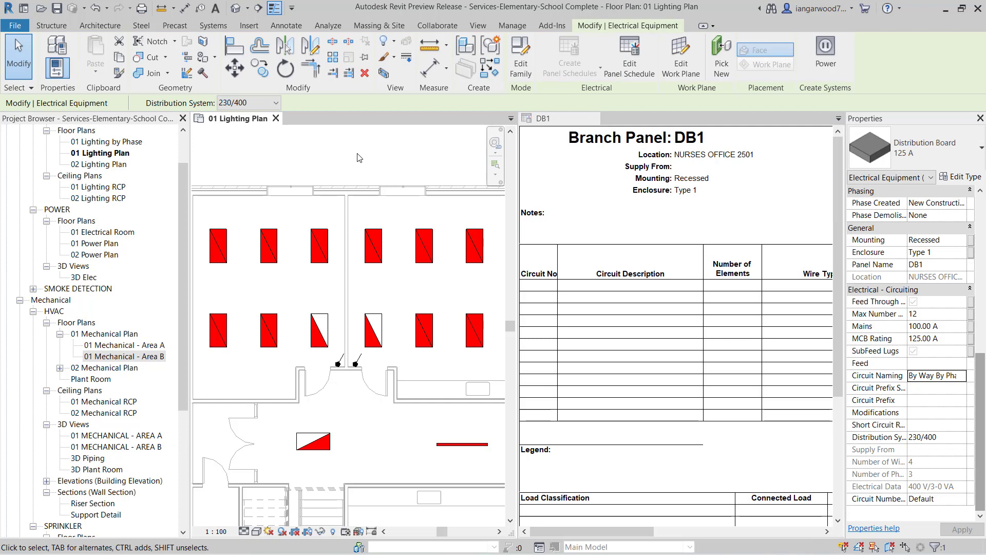
Give the three top-row light fixtures in the left room their own DB1 power circuits.
click(362, 156)
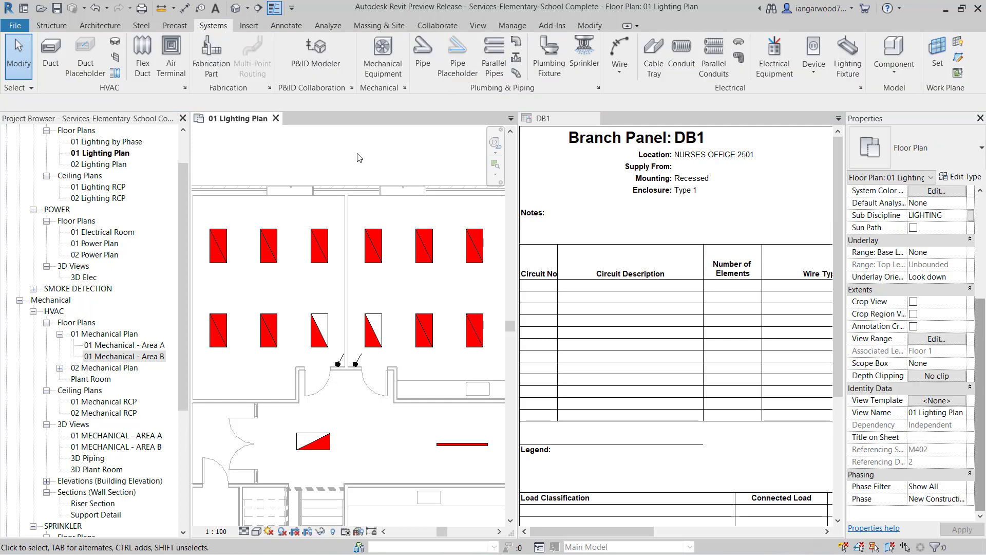
click(222, 235)
click(690, 51)
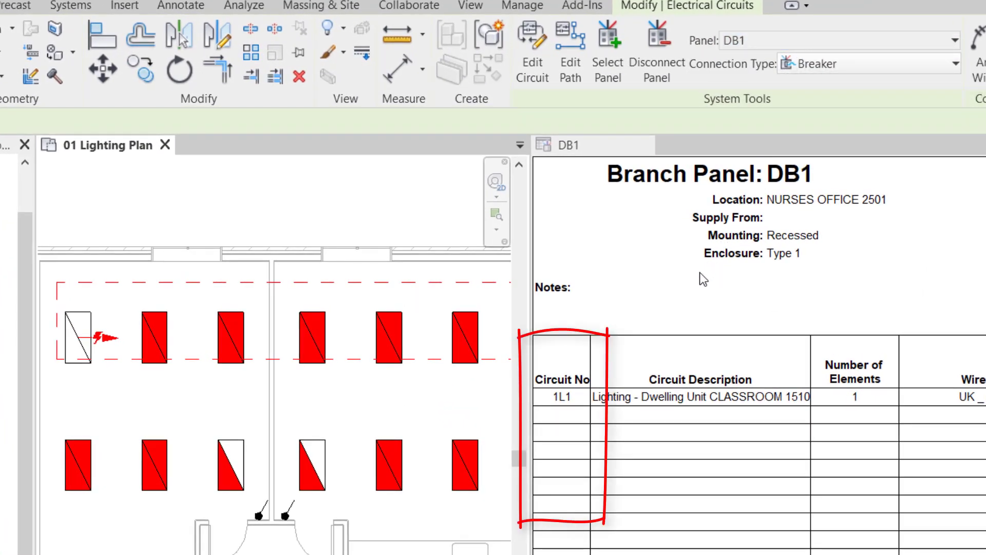
click(154, 337)
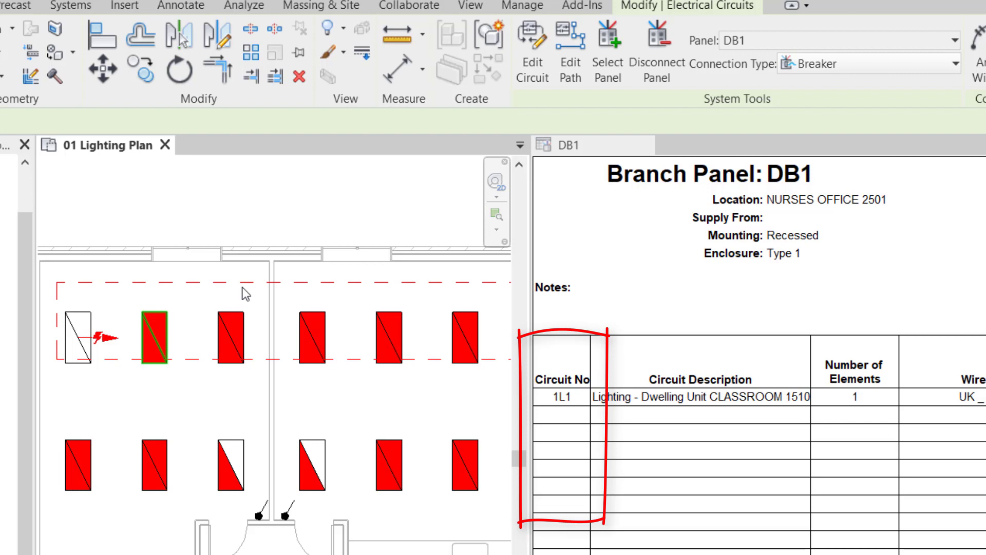
click(790, 39)
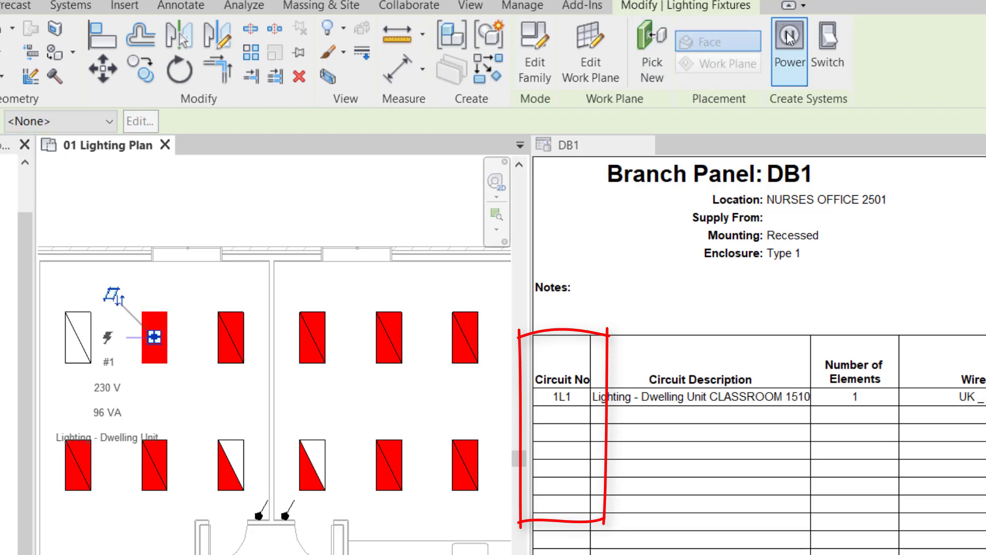
click(229, 334)
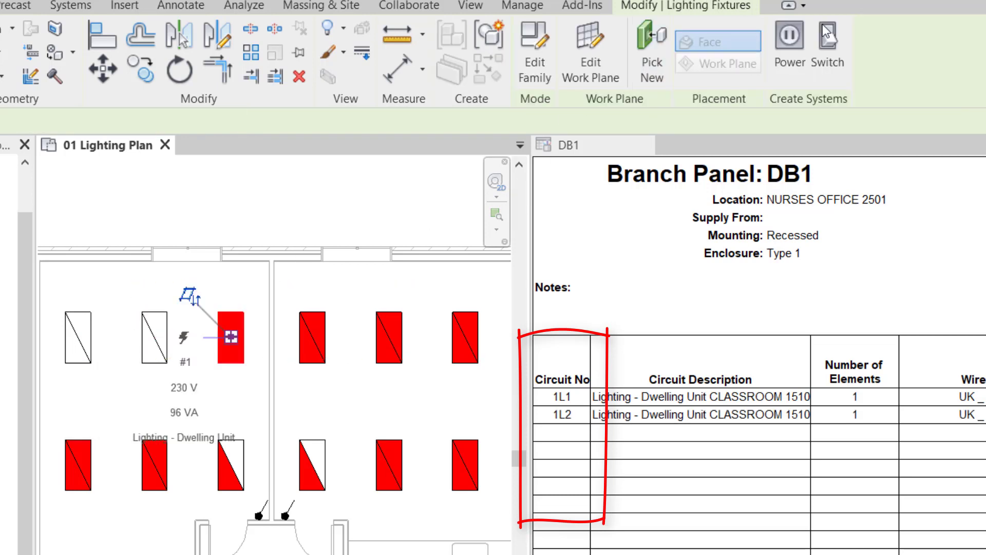
click(789, 38)
Circuit the two bottom-row fixtures and the right room's first fixture to DB1.
click(78, 462)
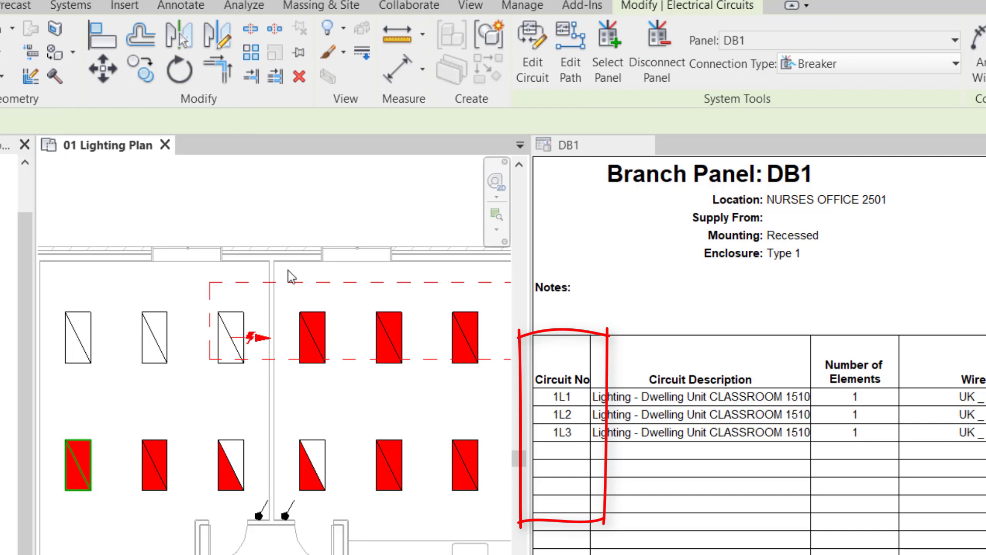
click(790, 38)
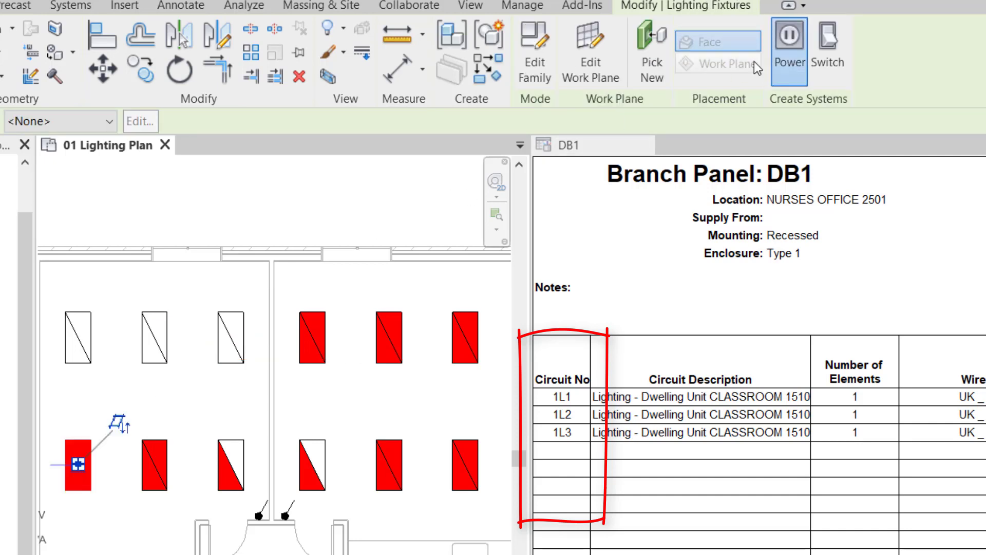
click(154, 462)
click(790, 38)
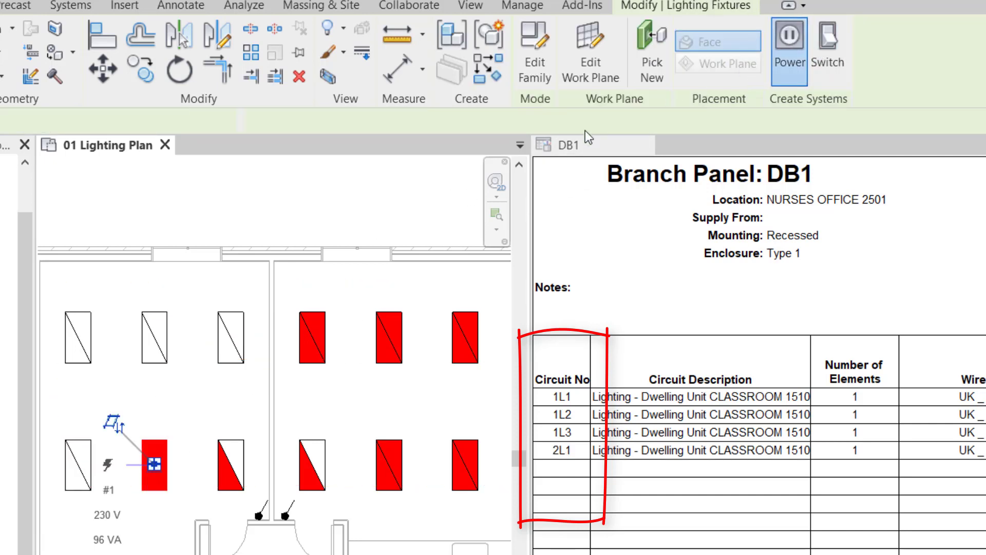
click(313, 352)
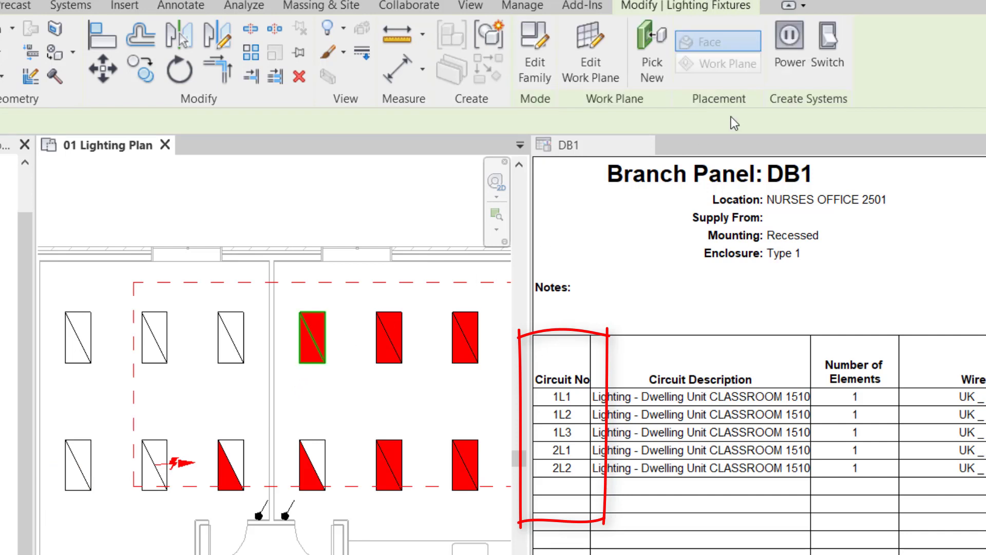
click(791, 41)
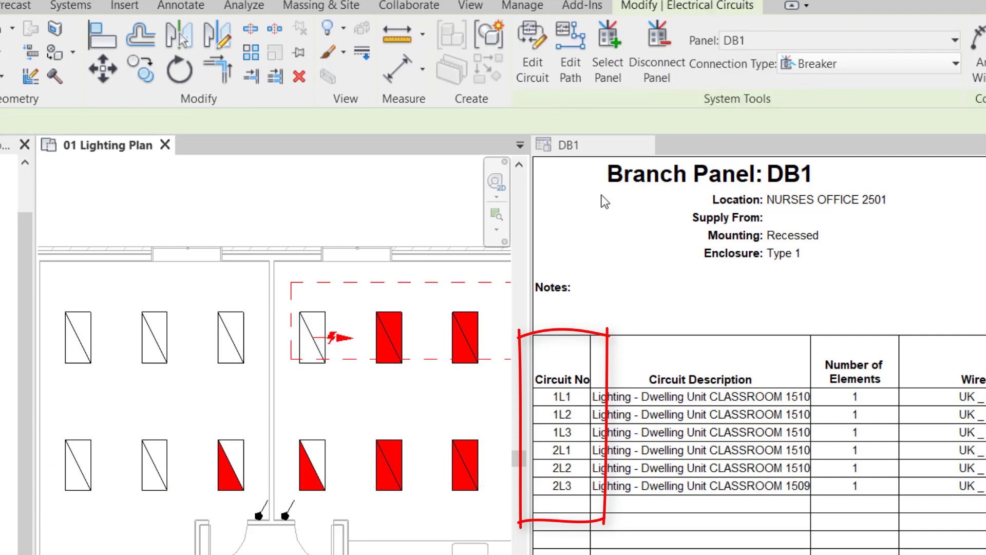
click(391, 344)
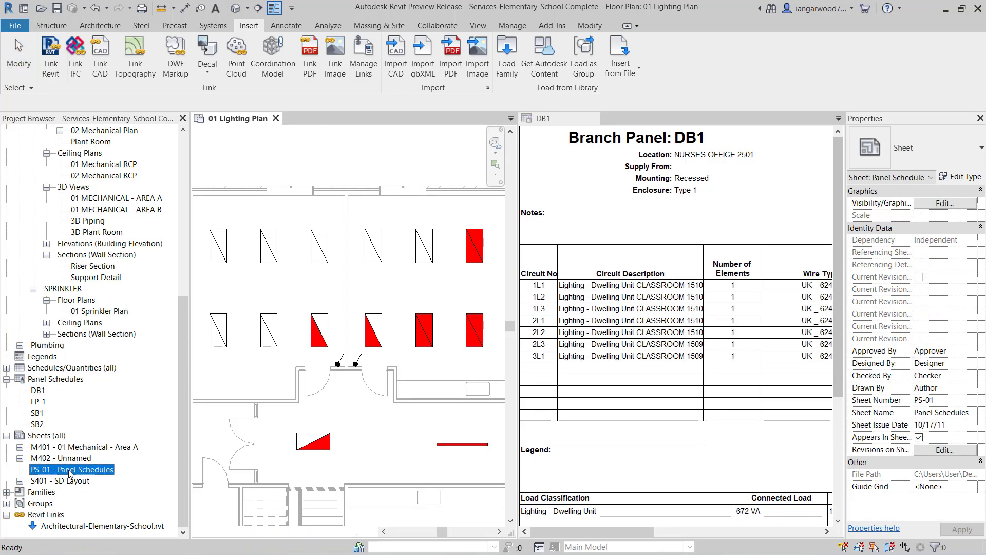
Open sheet PS-01 and place the DB1 panel schedule on it.
double_click(69, 470)
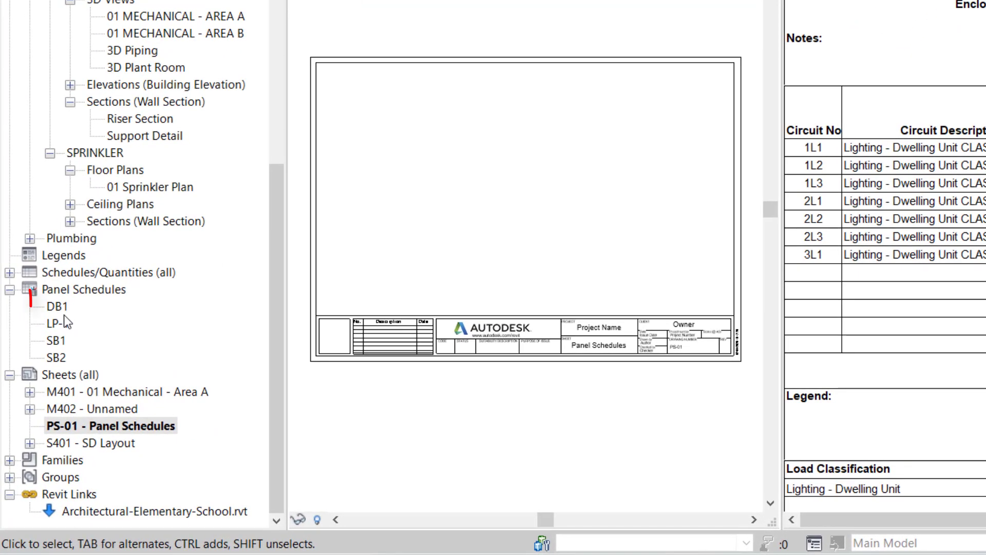
click(58, 307)
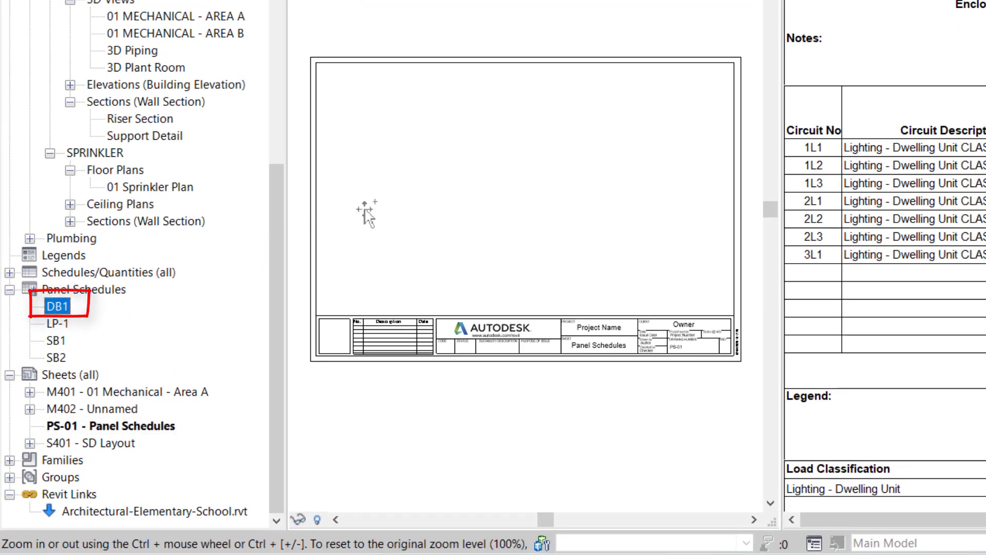
drag(365, 210, 465, 142)
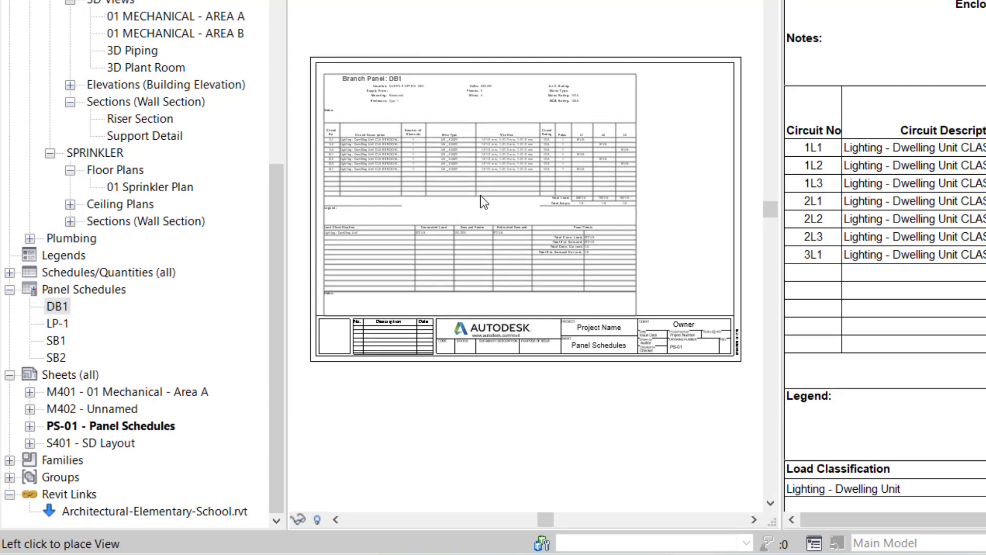
click(480, 195)
click(717, 193)
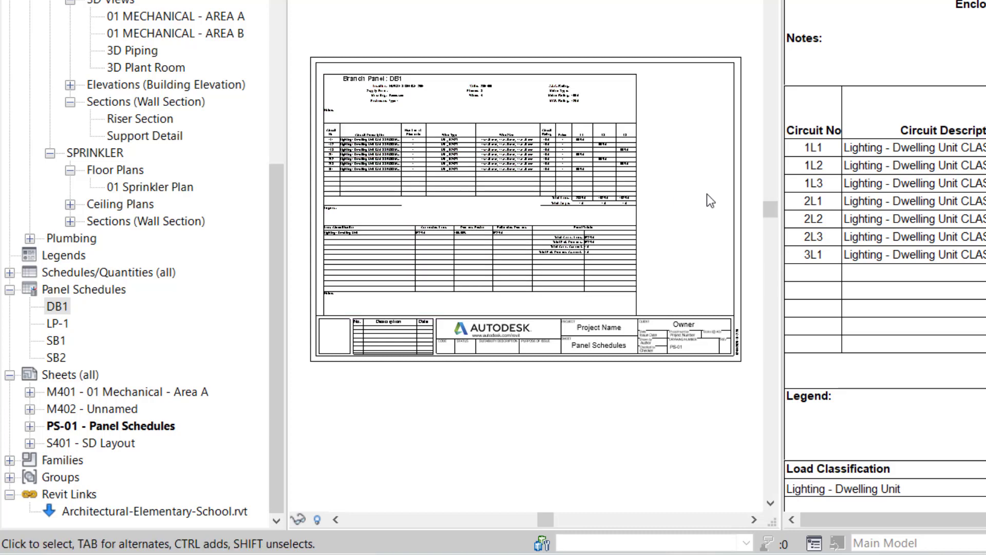
click(30, 426)
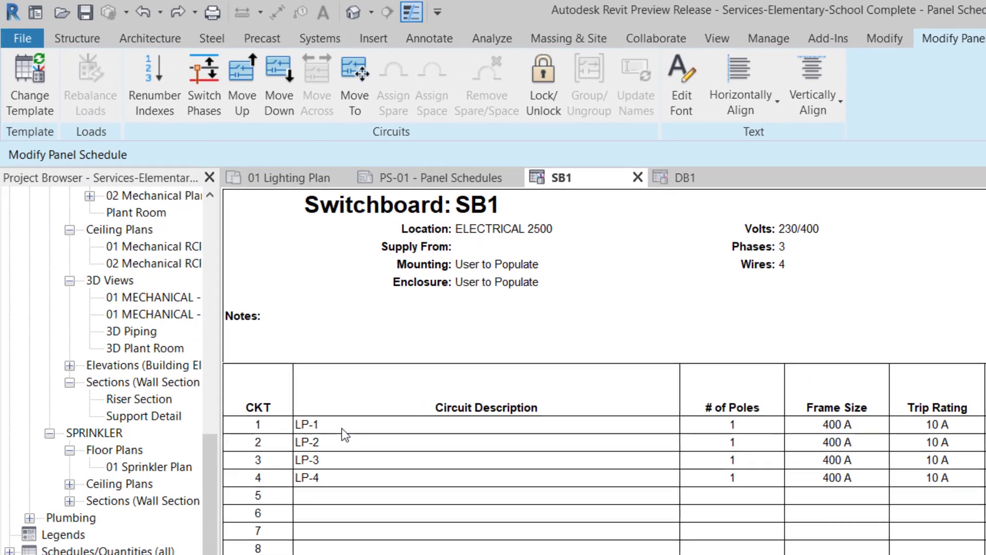
In the SB1 schedule, move LP-2 to phase L2 and LP-3 to phase L3.
click(292, 392)
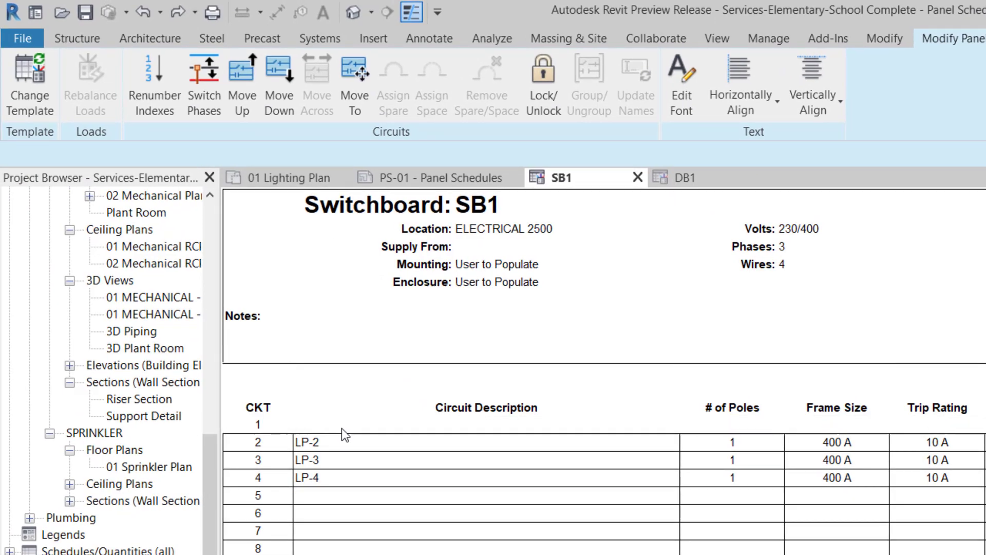
click(279, 414)
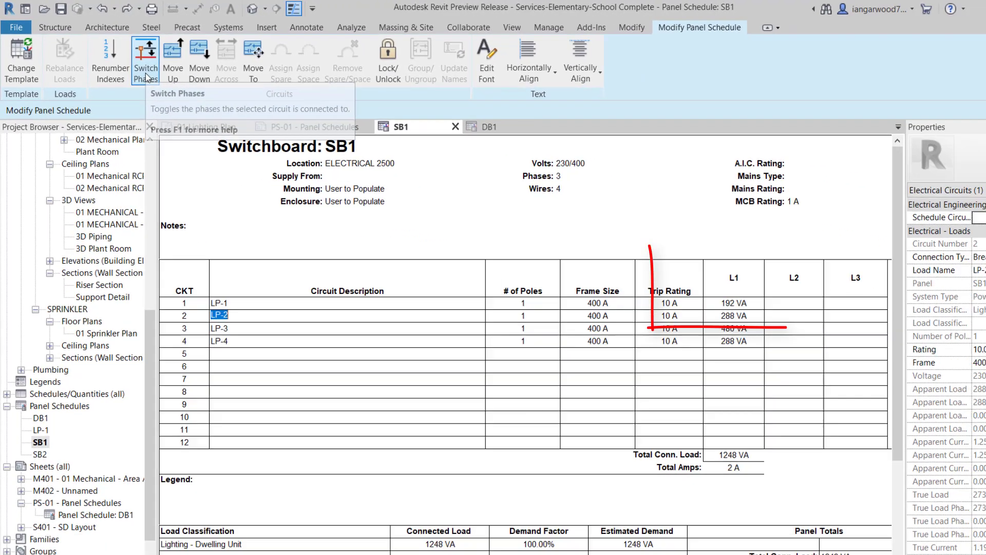
click(197, 101)
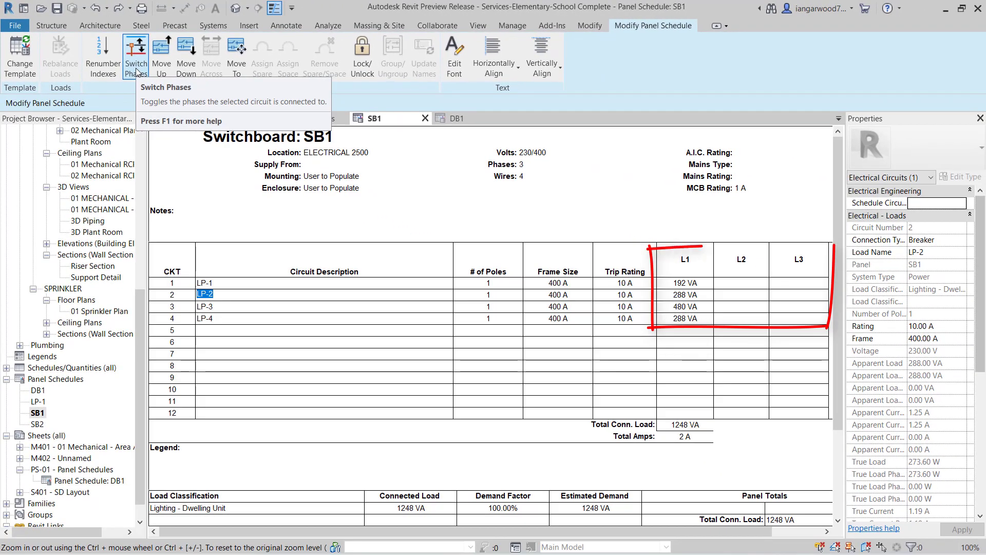
click(228, 304)
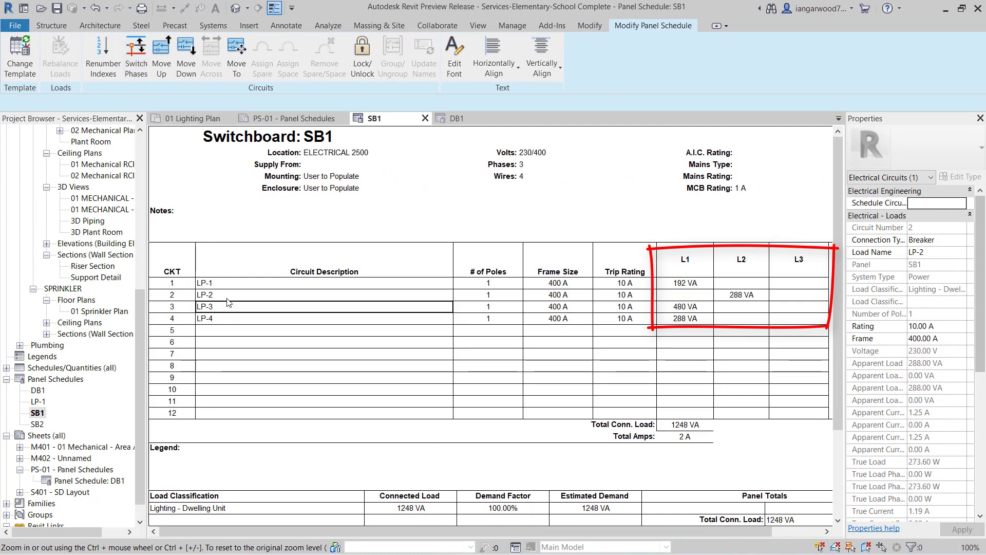
click(142, 61)
click(141, 61)
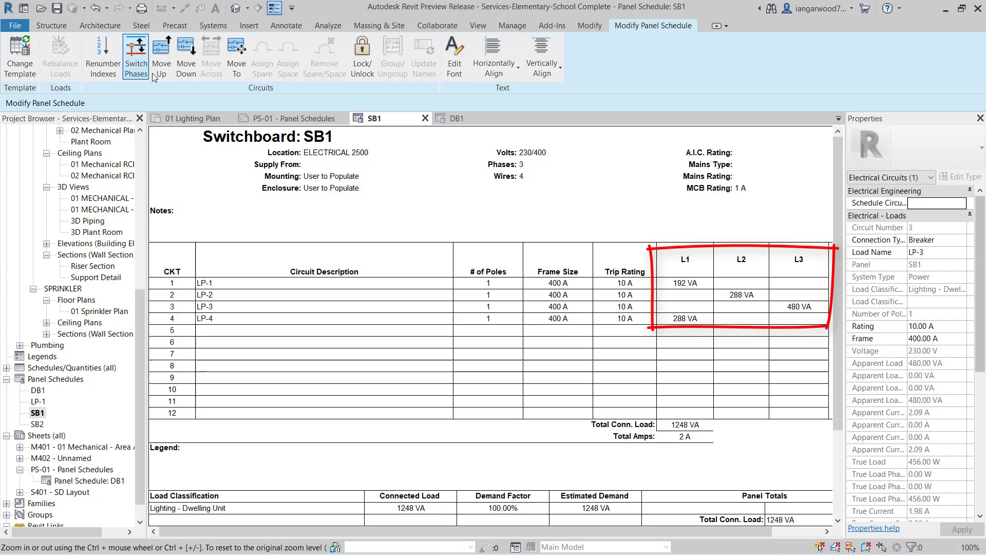
Select the Notes cell of the SB1 schedule.
click(358, 216)
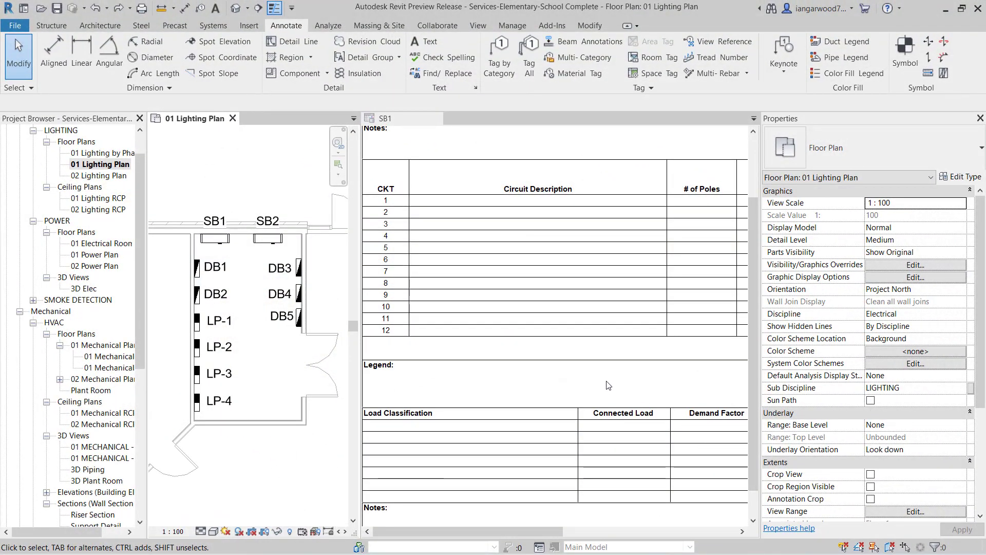
click(608, 385)
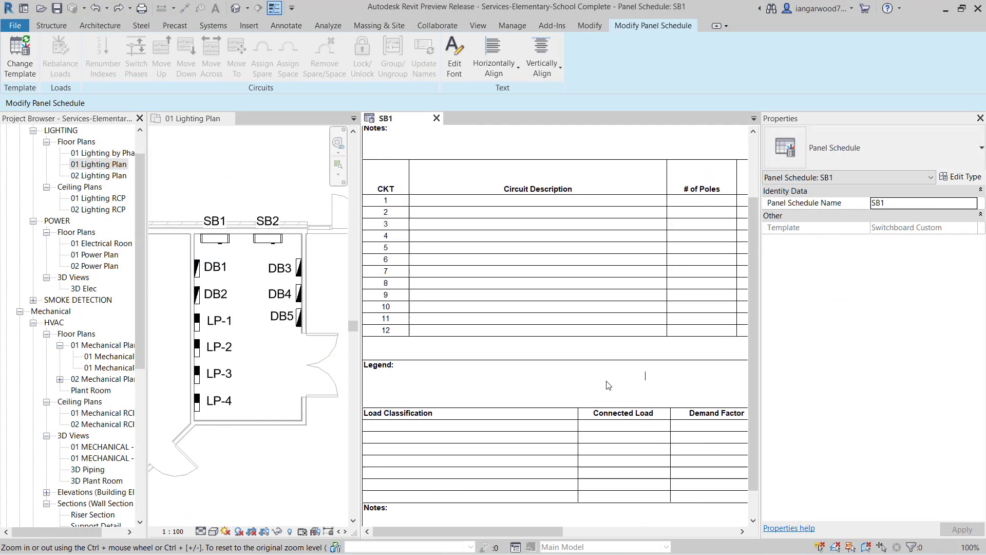
click(565, 143)
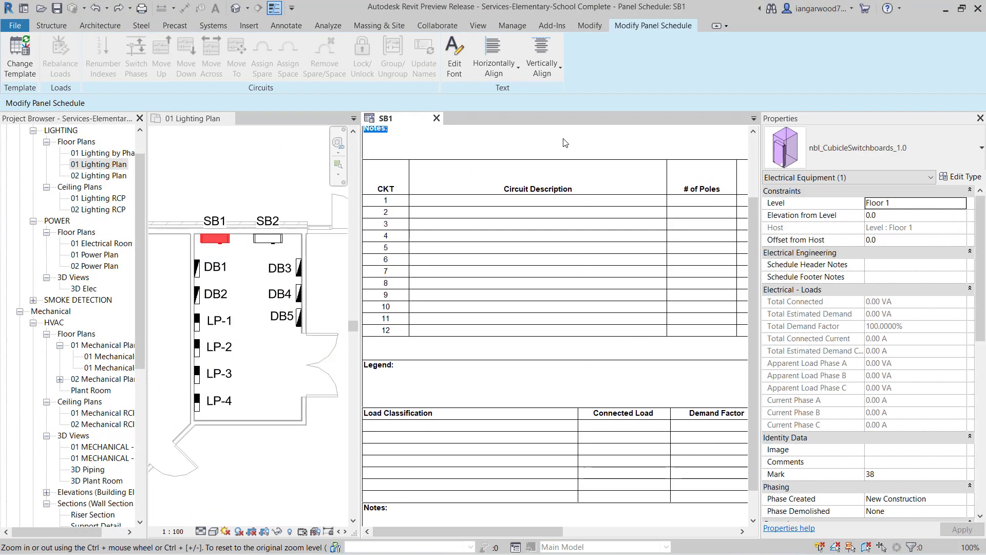
drag(982, 273, 984, 388)
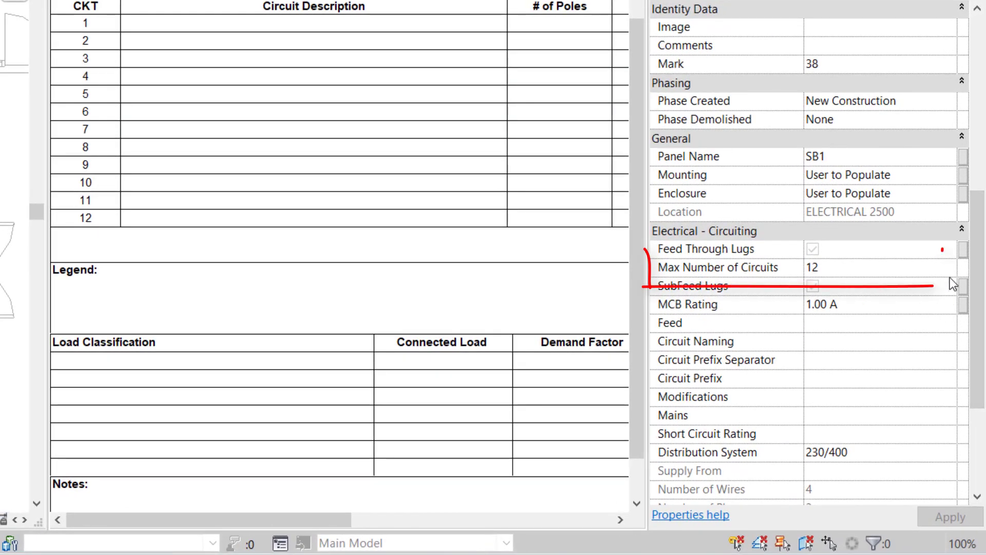
click(957, 335)
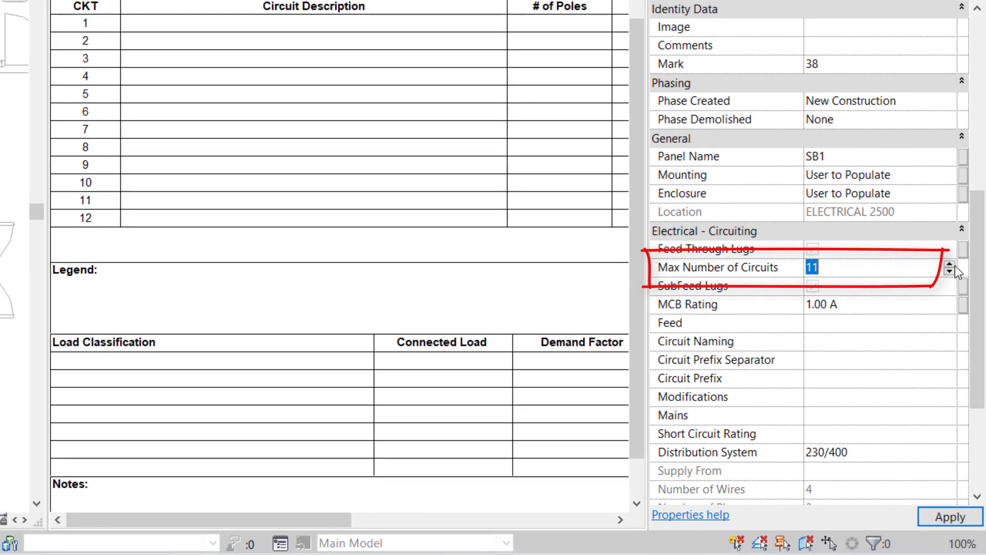
click(949, 264)
click(950, 272)
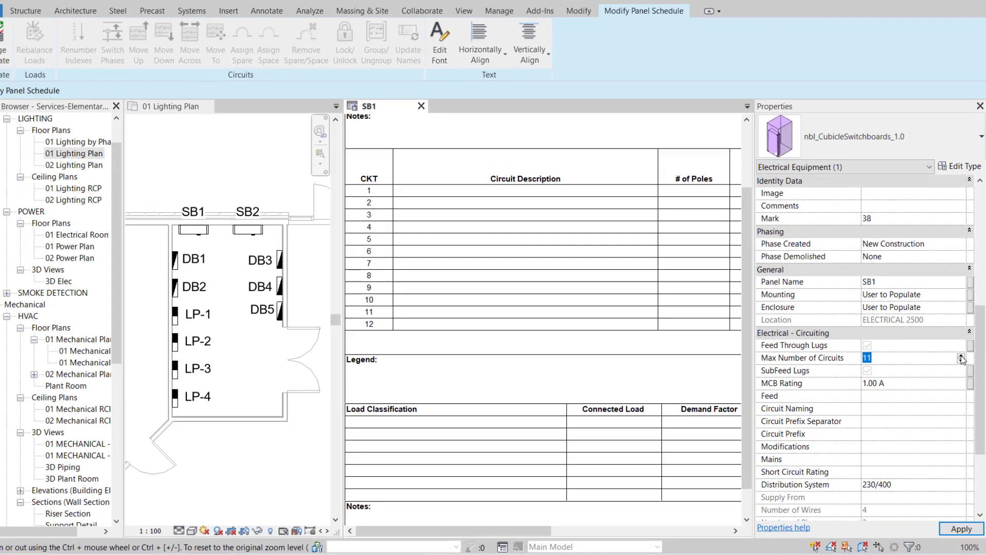
click(952, 286)
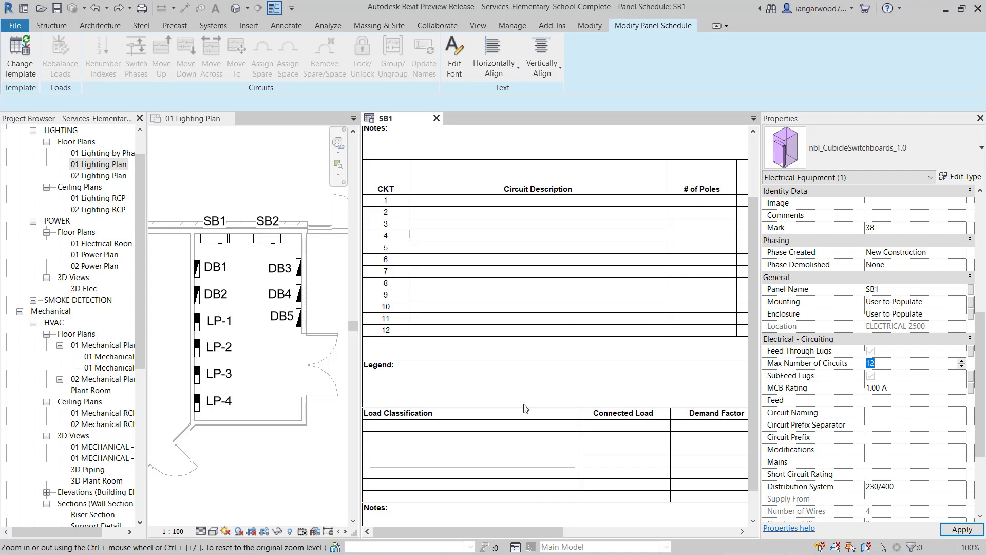
click(235, 224)
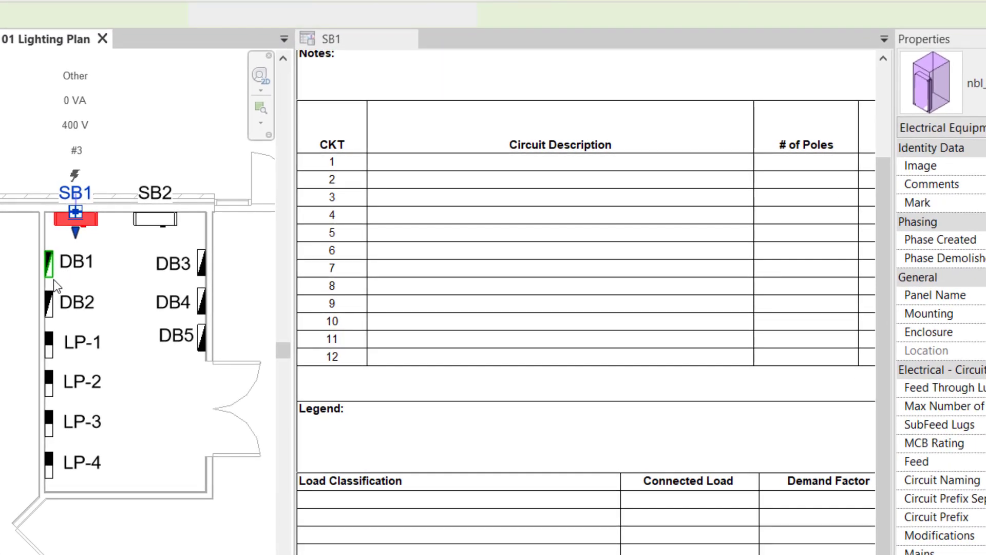
Circuit distribution boards DB1 through DB5 to switchboard SB1.
click(49, 263)
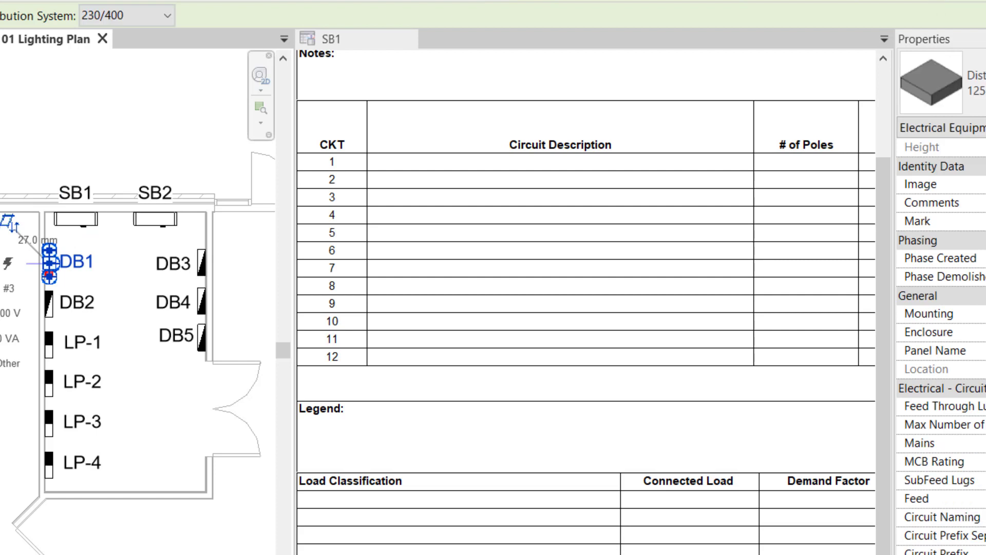
click(923, 4)
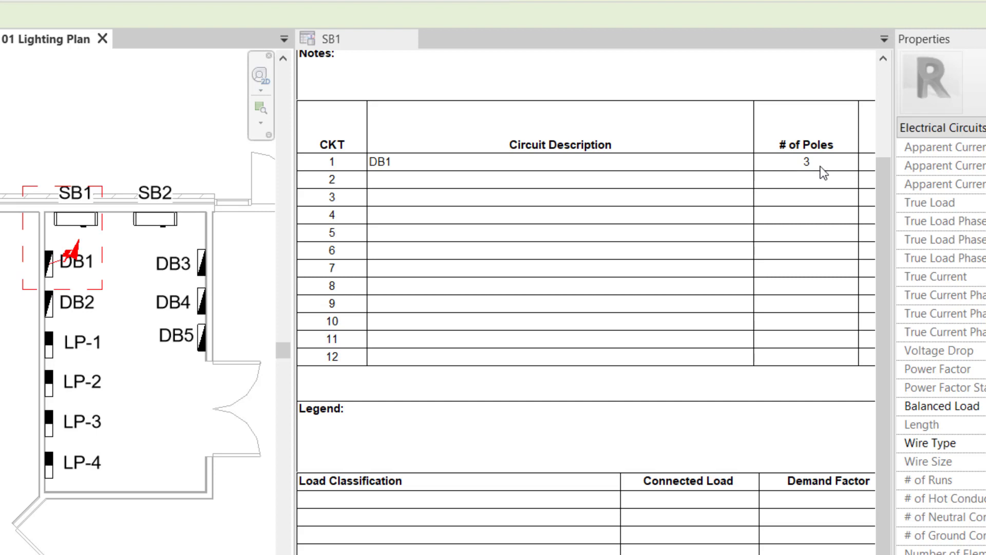
click(54, 319)
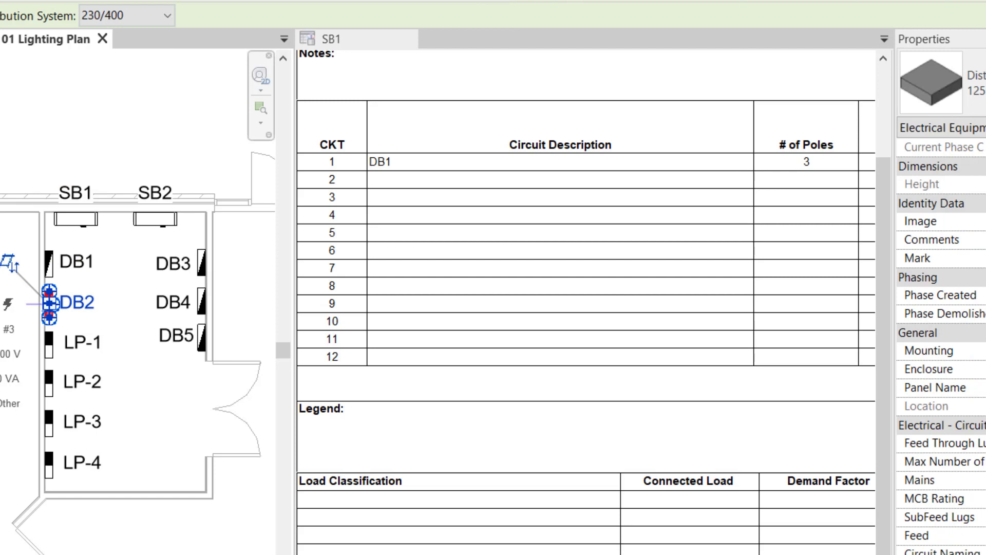
click(480, 1)
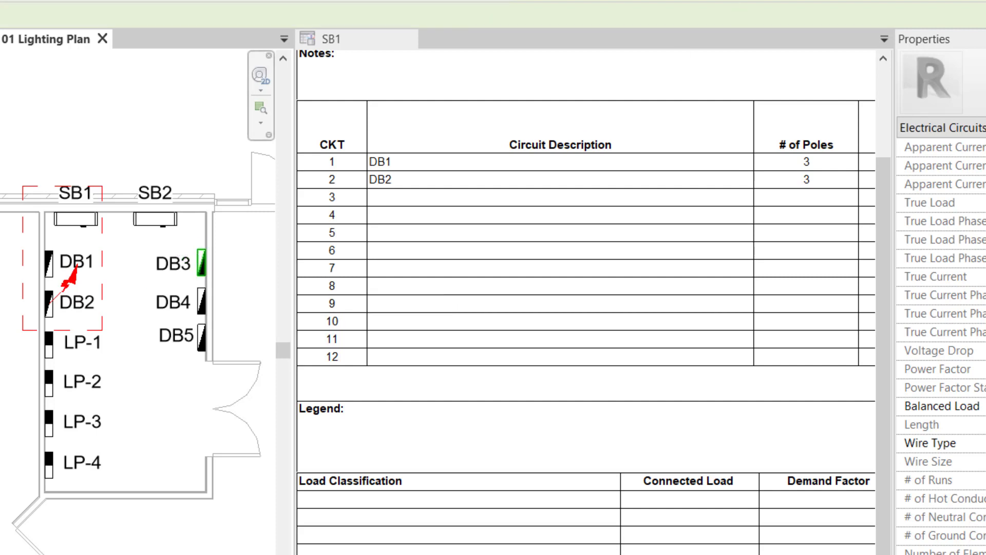
click(202, 264)
click(480, 1)
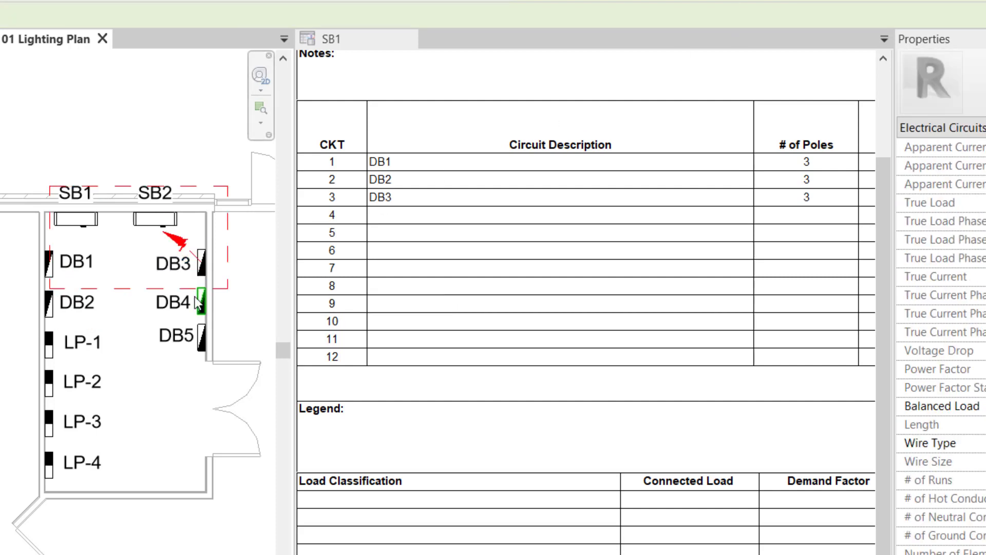
click(198, 298)
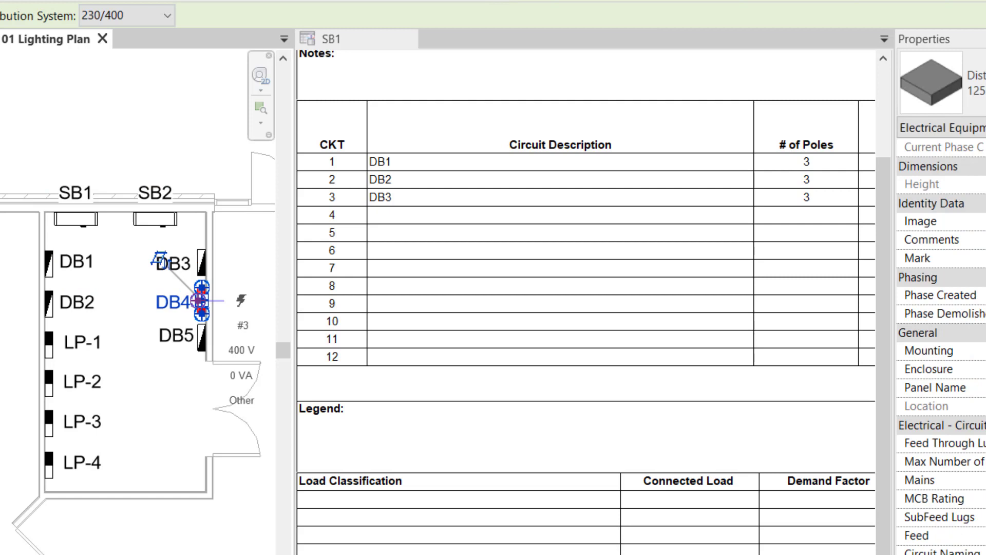
click(721, 2)
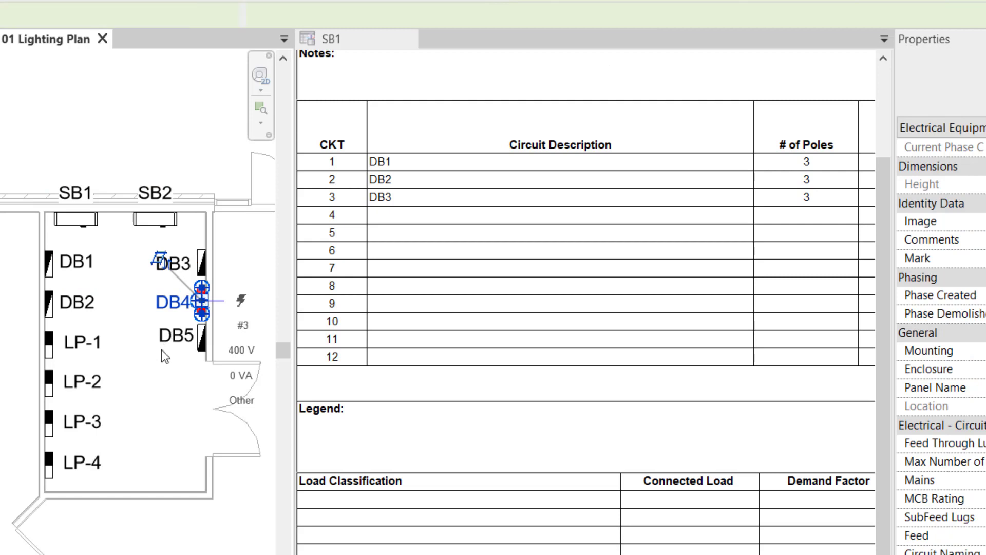
click(202, 346)
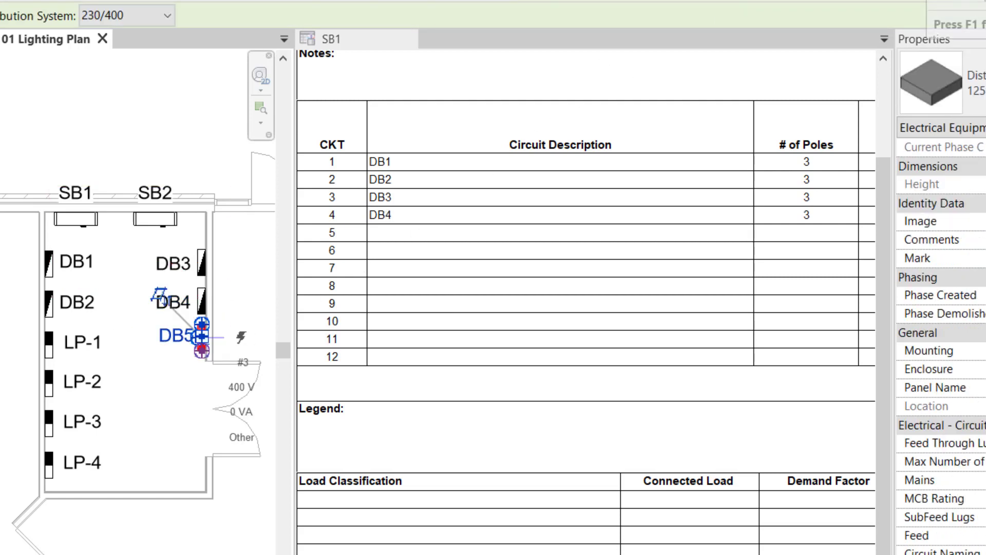
click(721, 2)
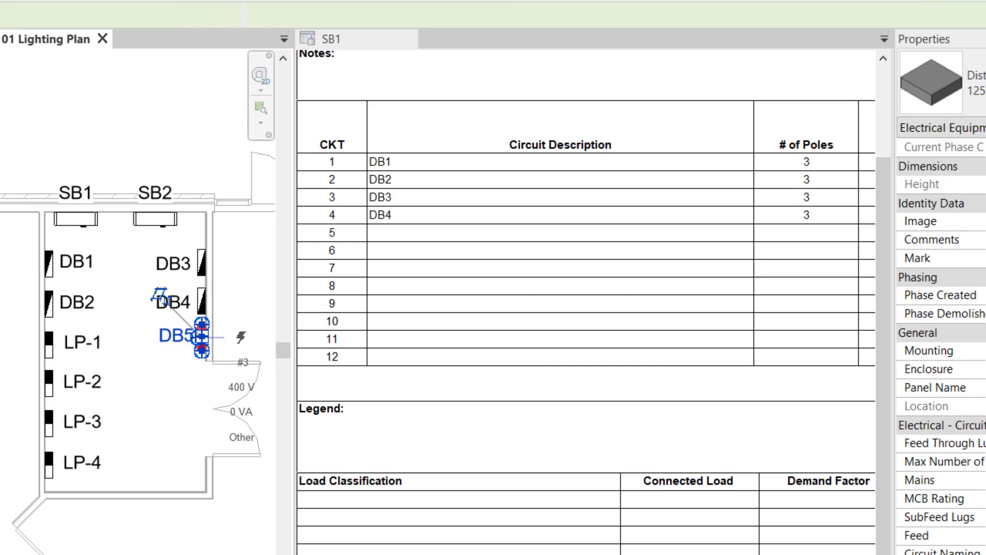
click(167, 224)
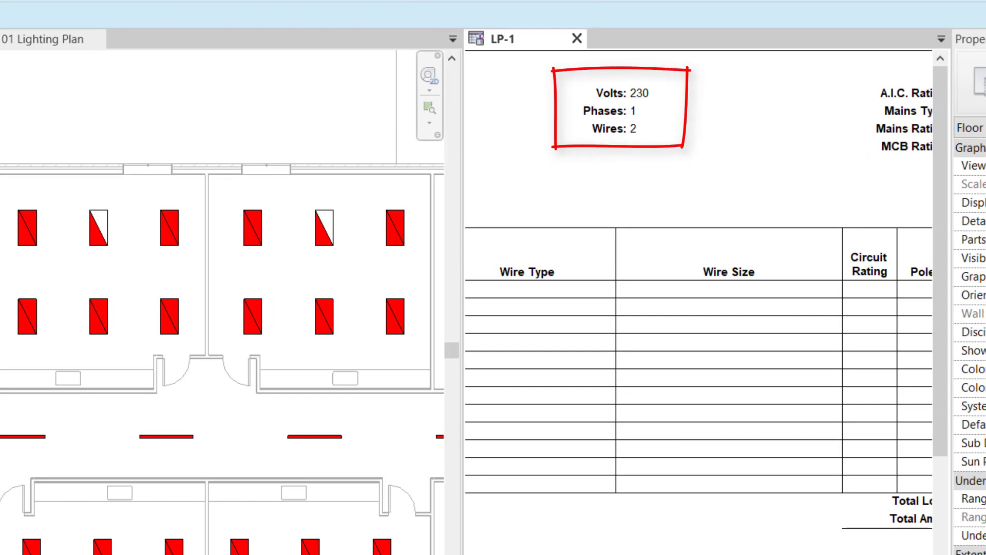
Create a power circuit for the first lighting fixture on panel LP-1.
drag(821, 554, 918, 554)
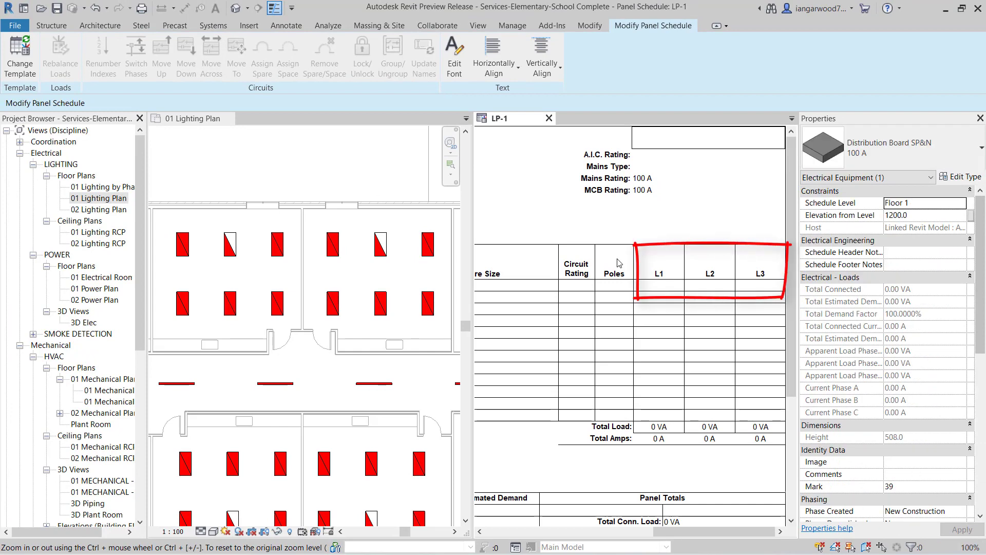
click(334, 257)
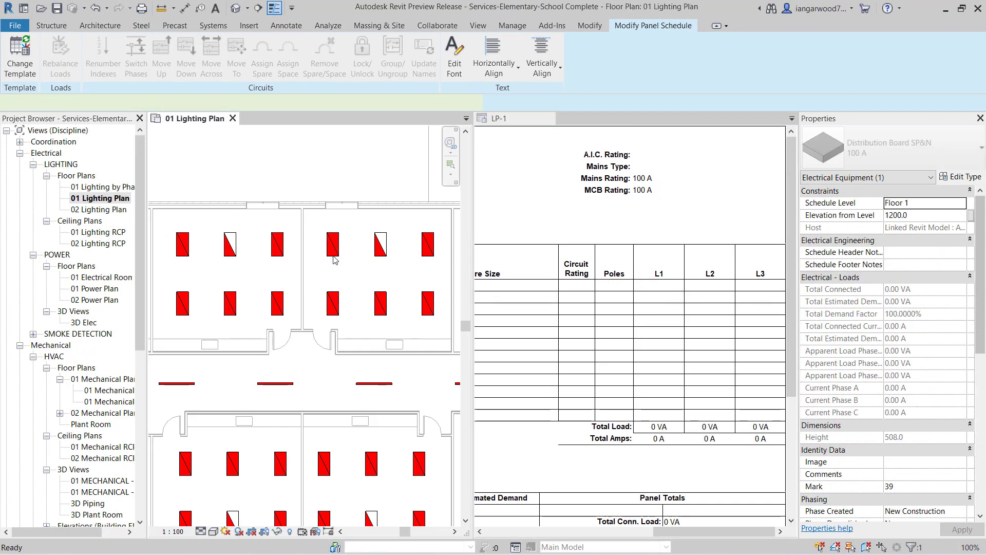
click(334, 257)
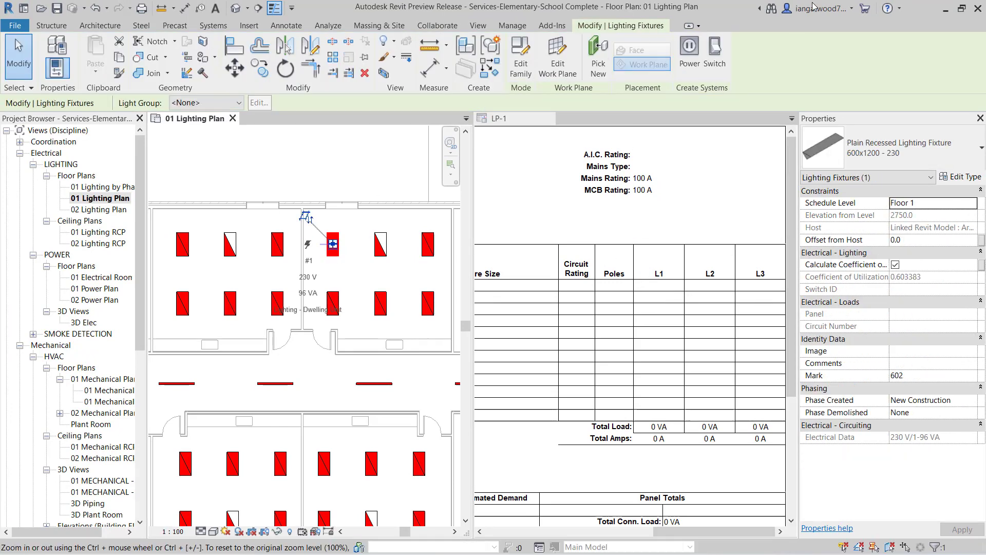
click(689, 59)
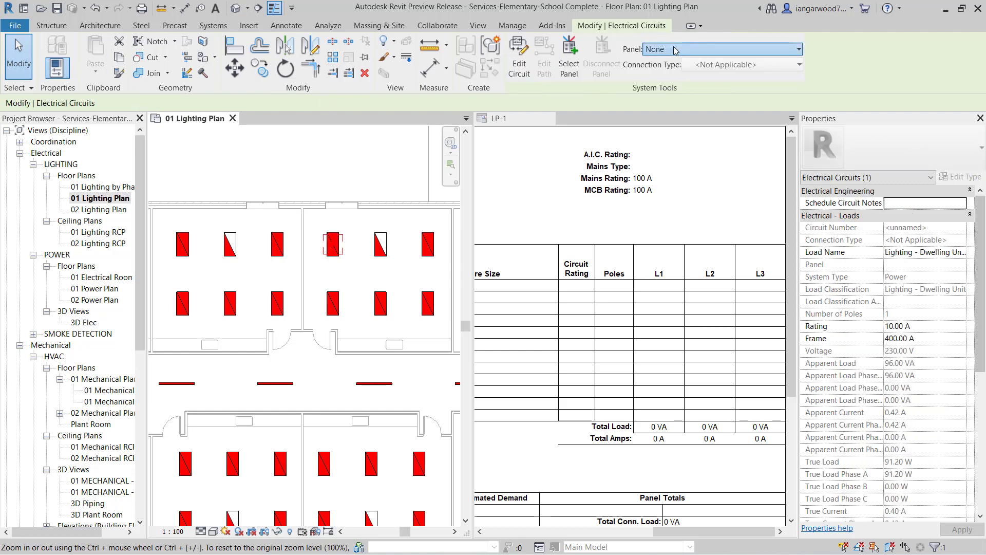
click(674, 50)
click(676, 115)
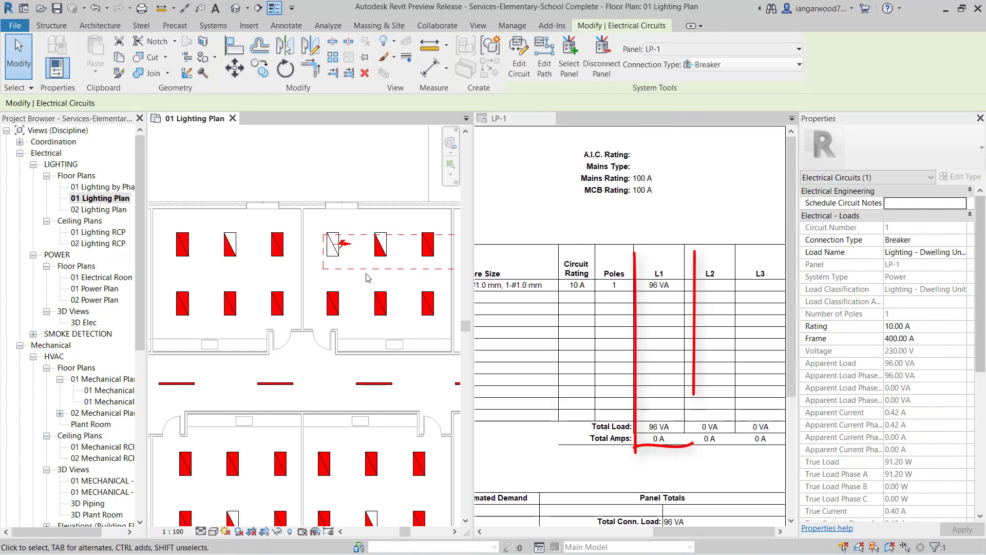
Give four more lighting fixtures their own LP-1 circuits, then clear the selection.
click(333, 303)
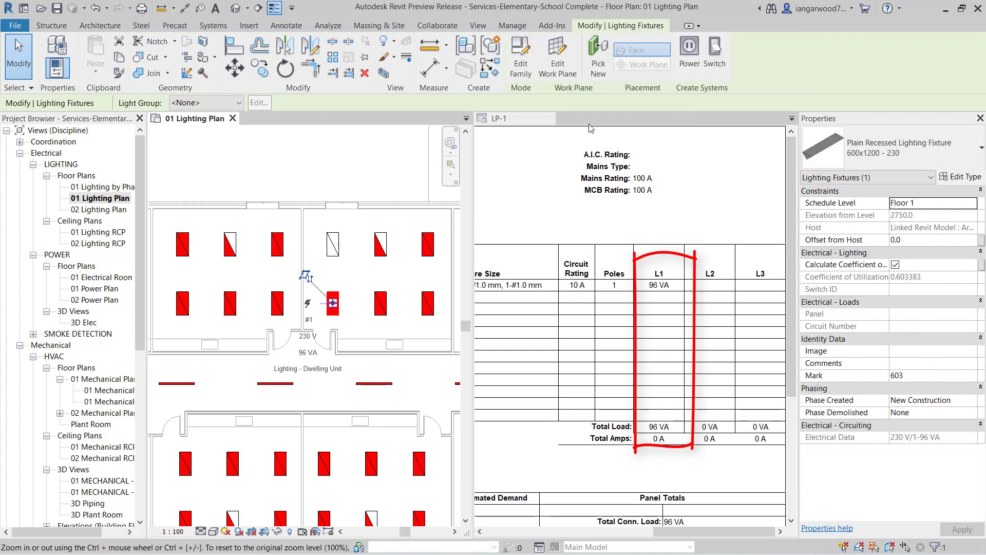
click(687, 54)
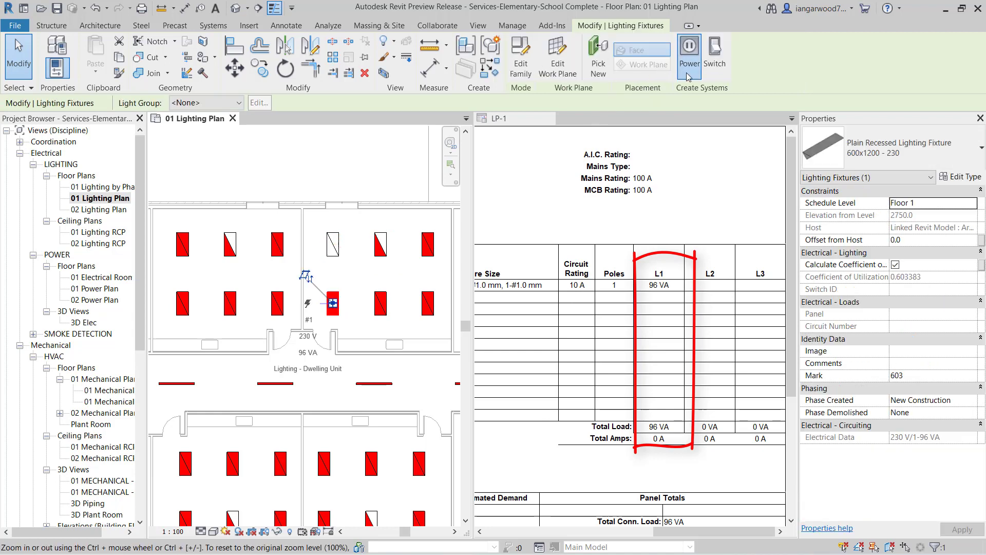
click(283, 301)
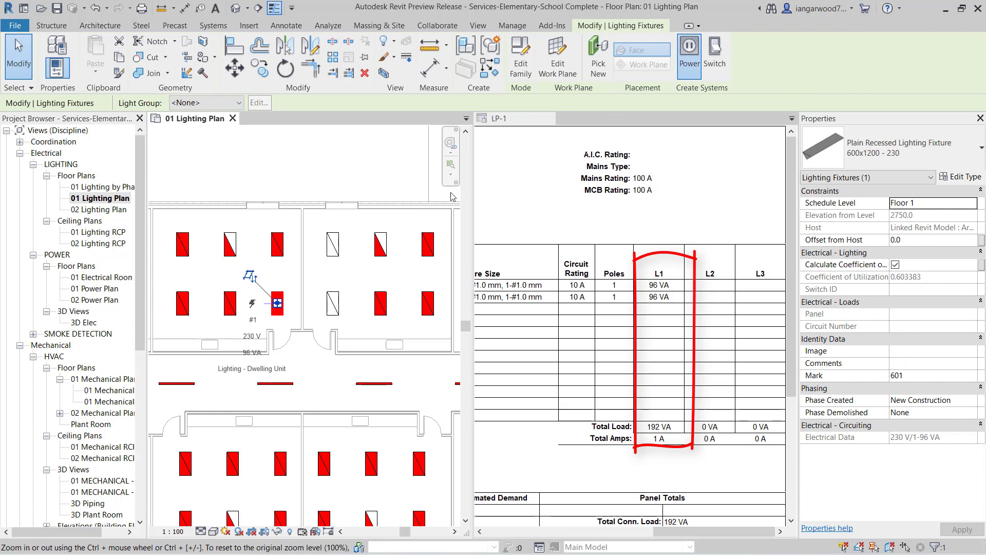
click(252, 303)
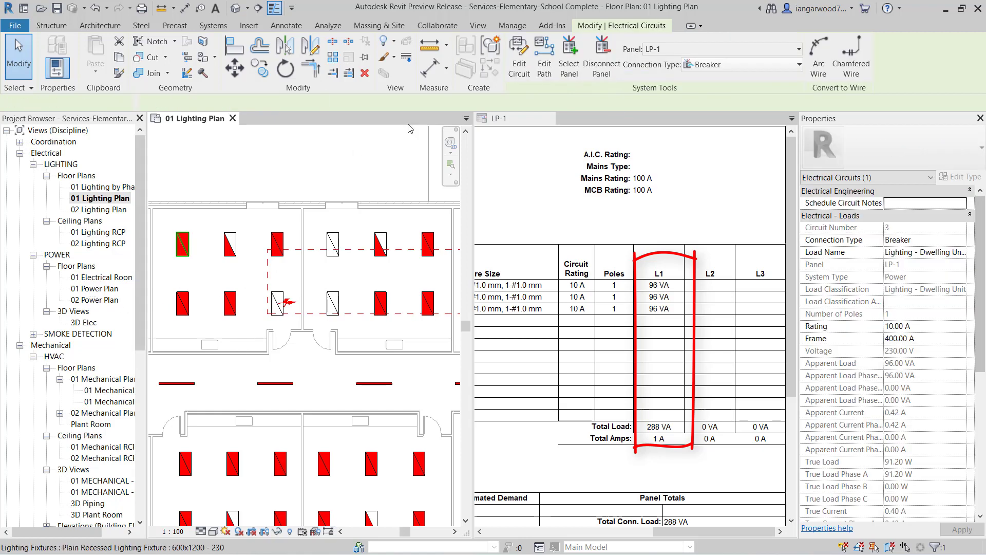
click(182, 244)
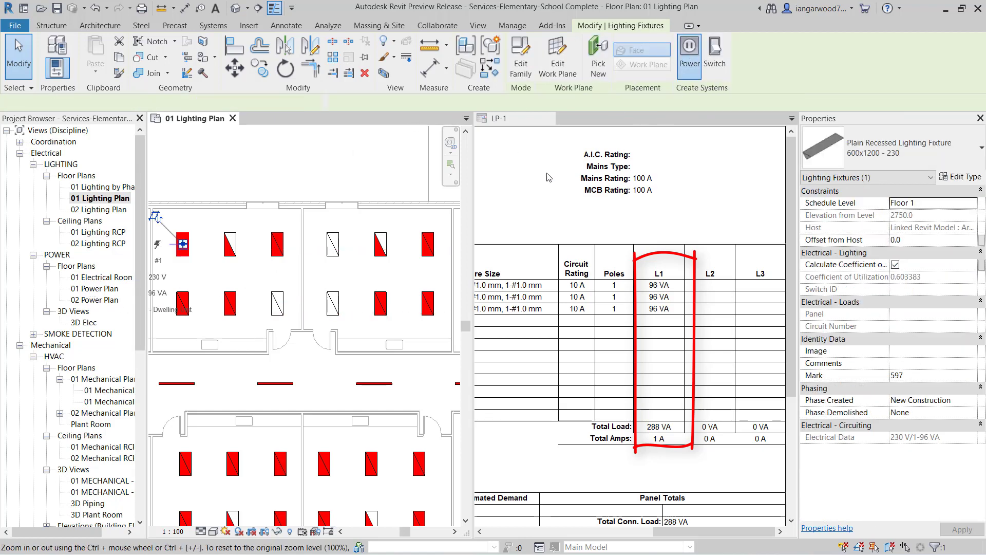
click(690, 49)
click(230, 303)
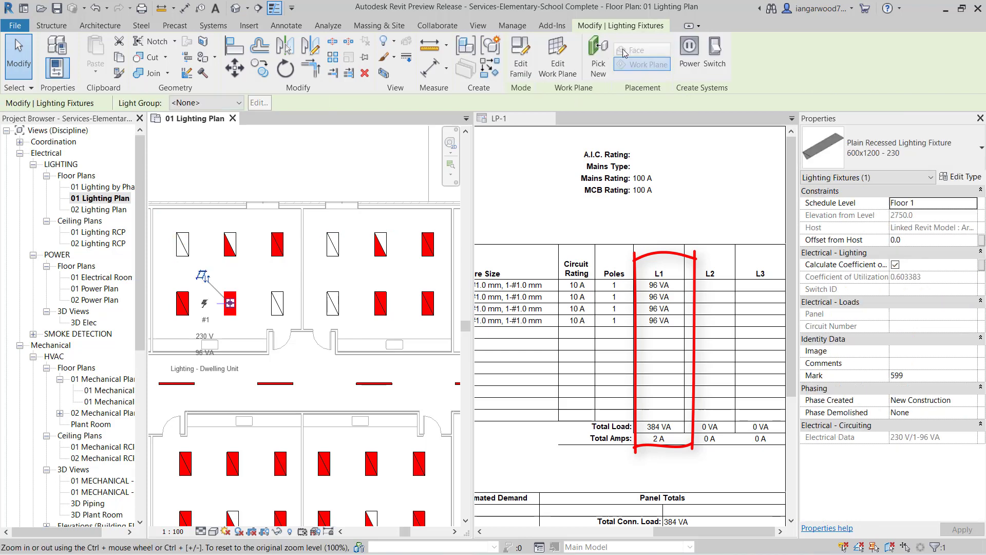
click(690, 48)
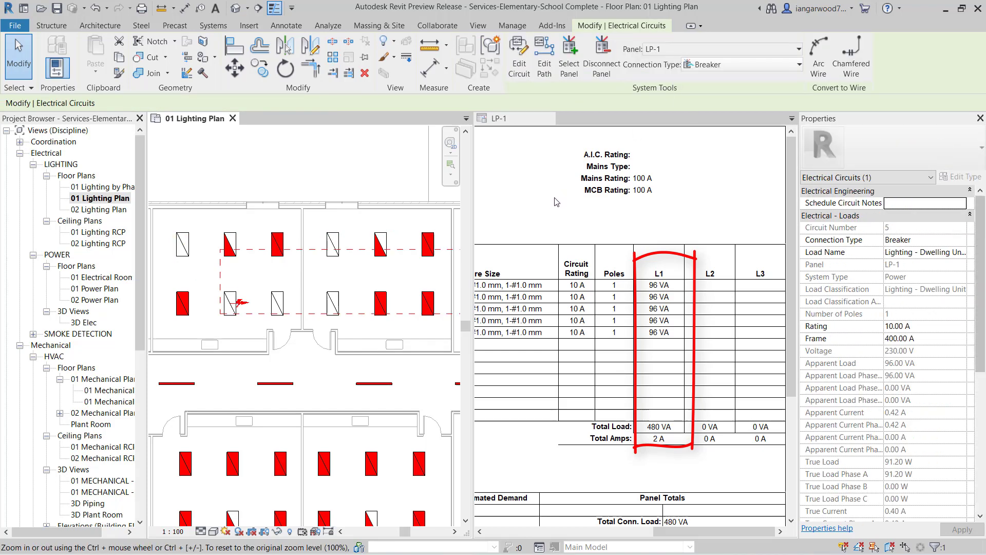
key(Escape)
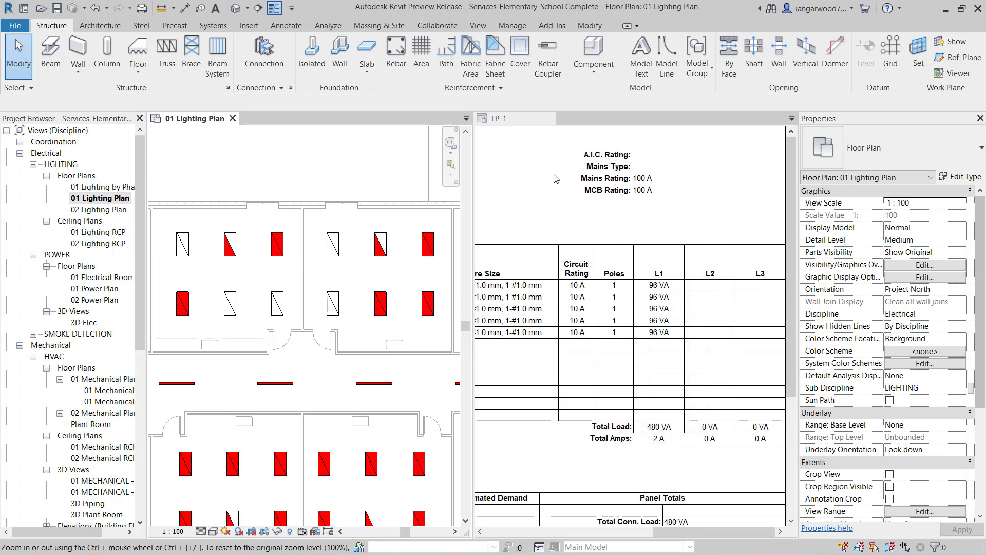
Edit the Excitech One Column panel template to hide columns for unused phases.
click(520, 27)
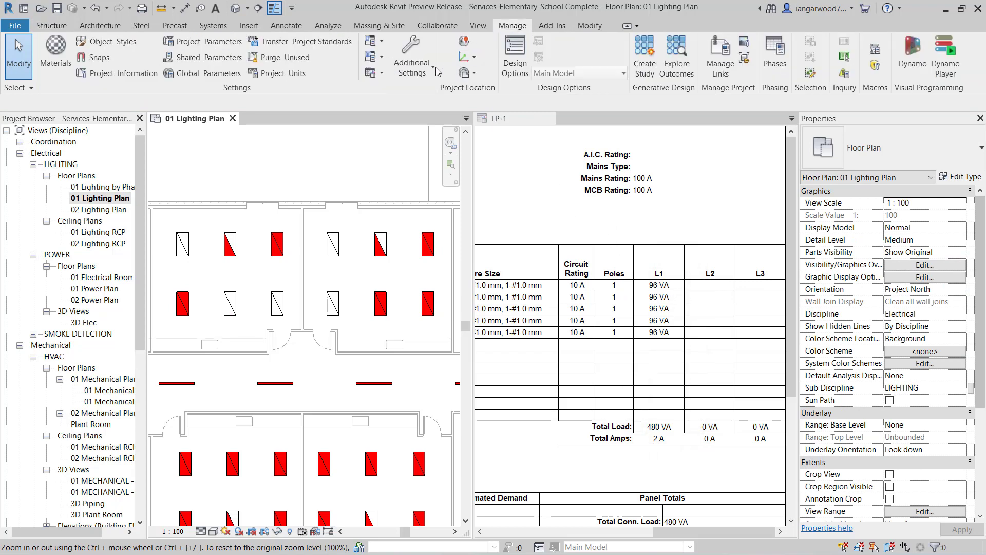
click(375, 72)
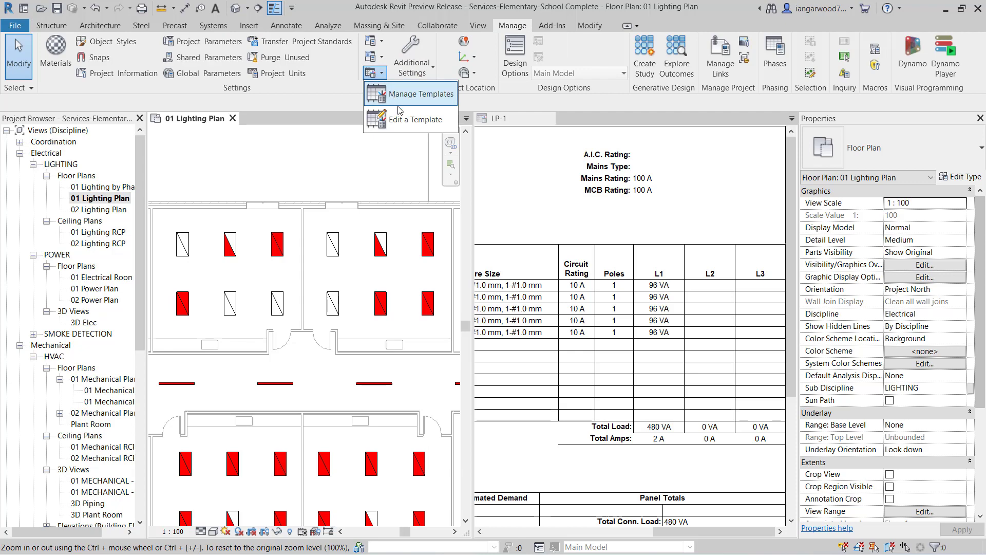
click(401, 119)
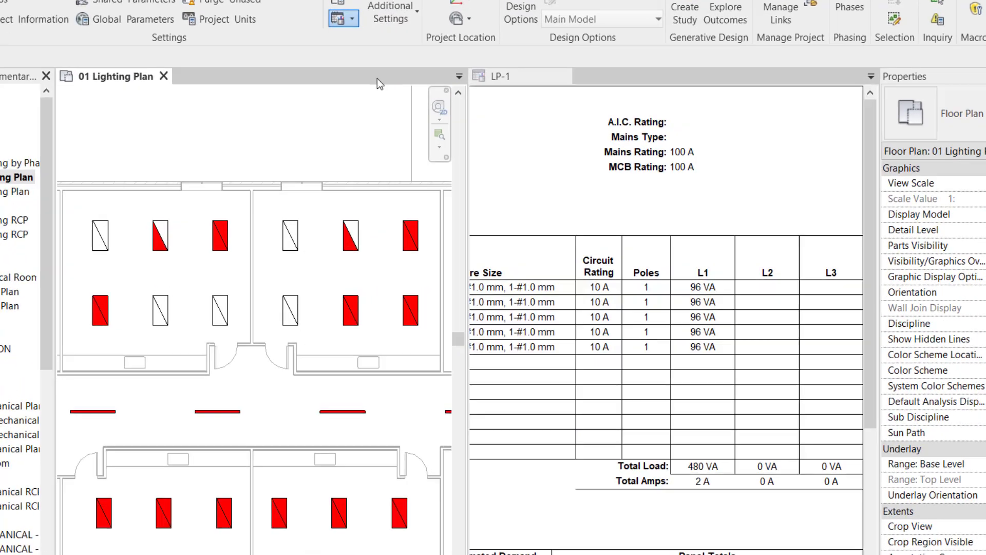
click(528, 167)
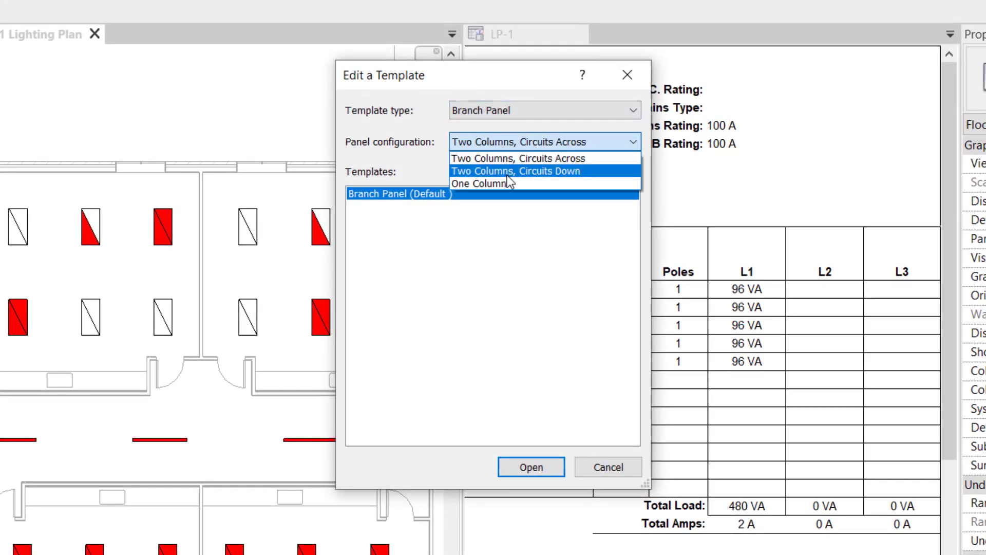
click(504, 184)
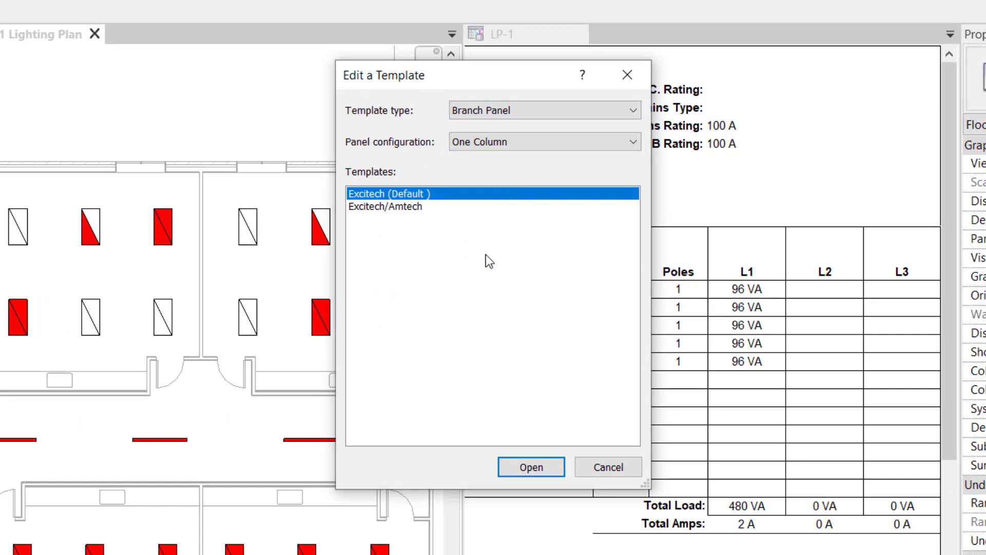
click(531, 467)
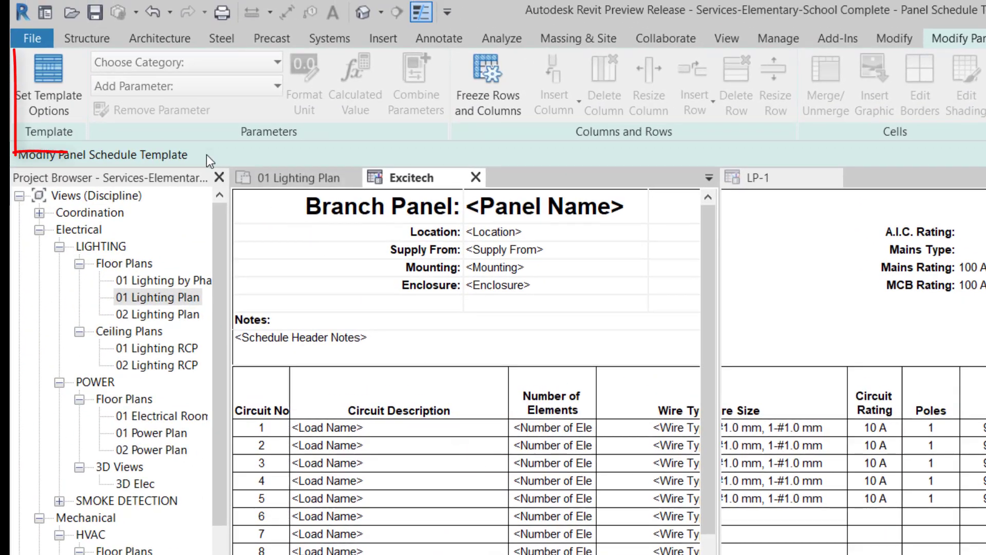
click(61, 84)
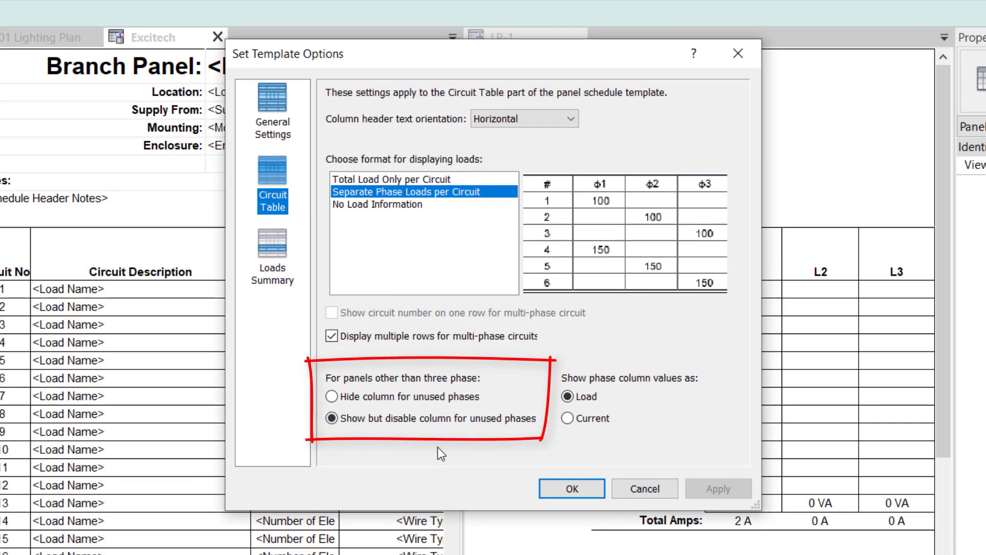
click(332, 397)
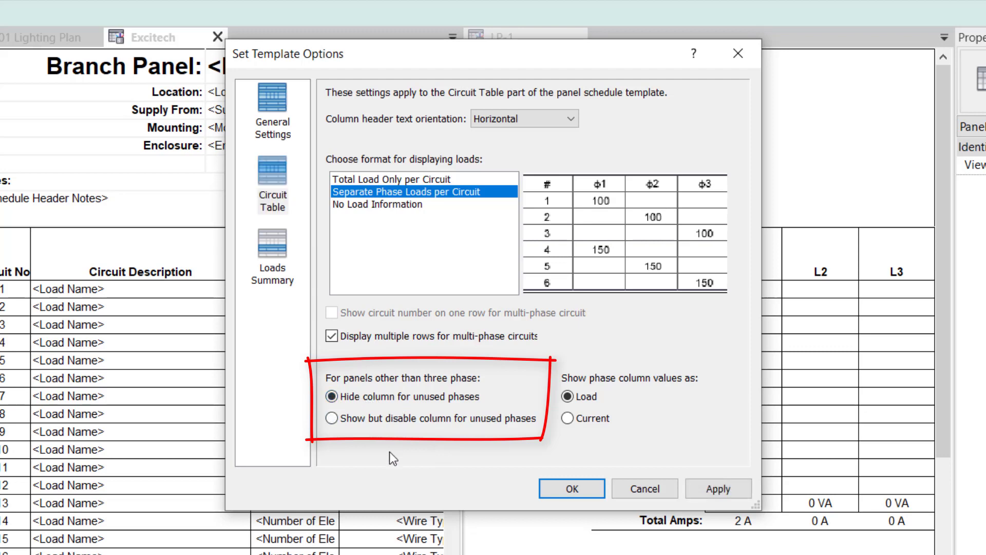
click(571, 488)
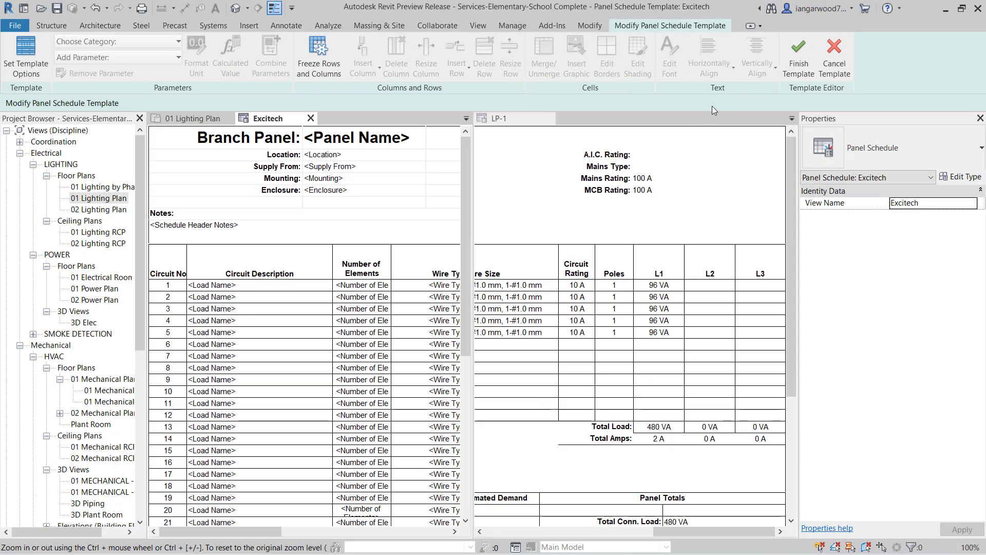
Finish the template edit, reapply Excitech (Default) to LP-1, and scroll to its L1 column.
click(796, 63)
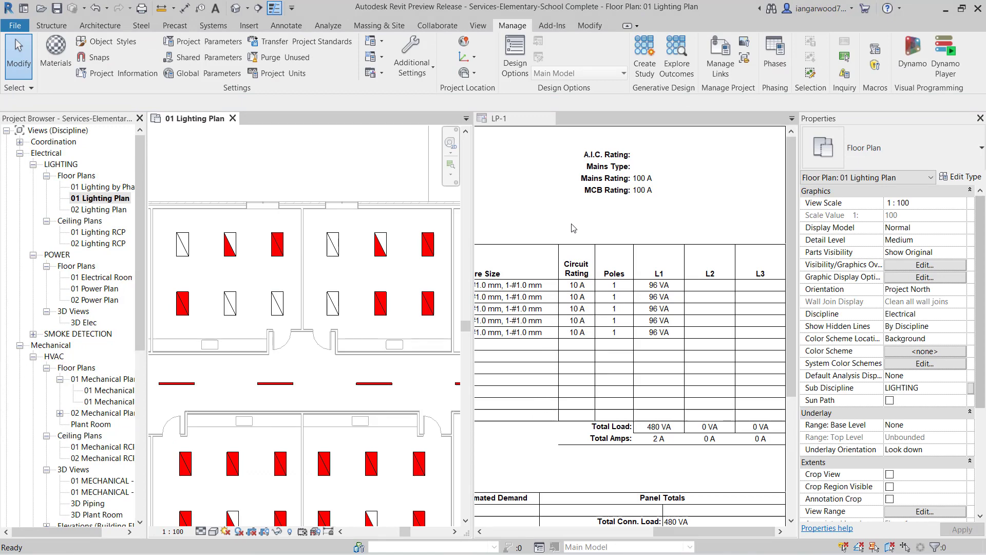
click(549, 201)
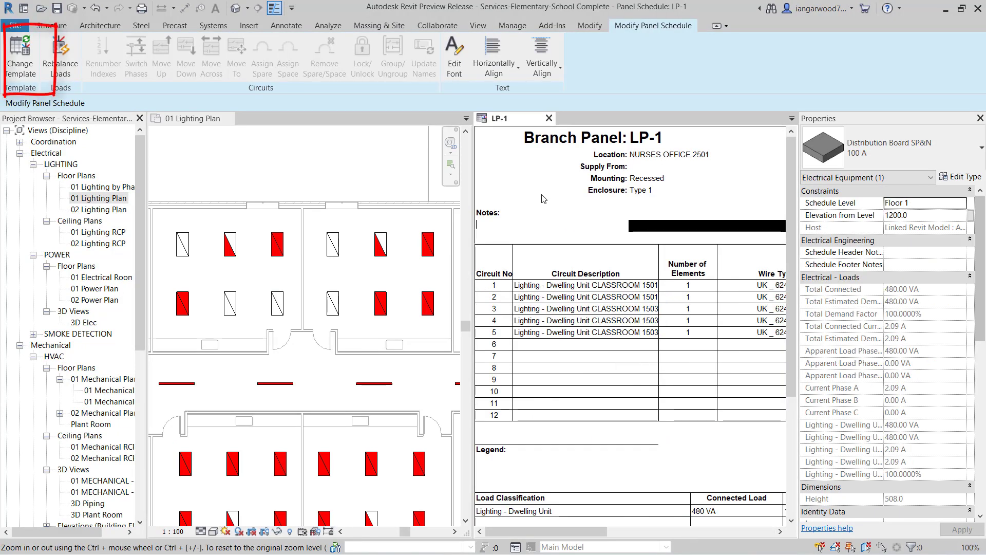
click(19, 57)
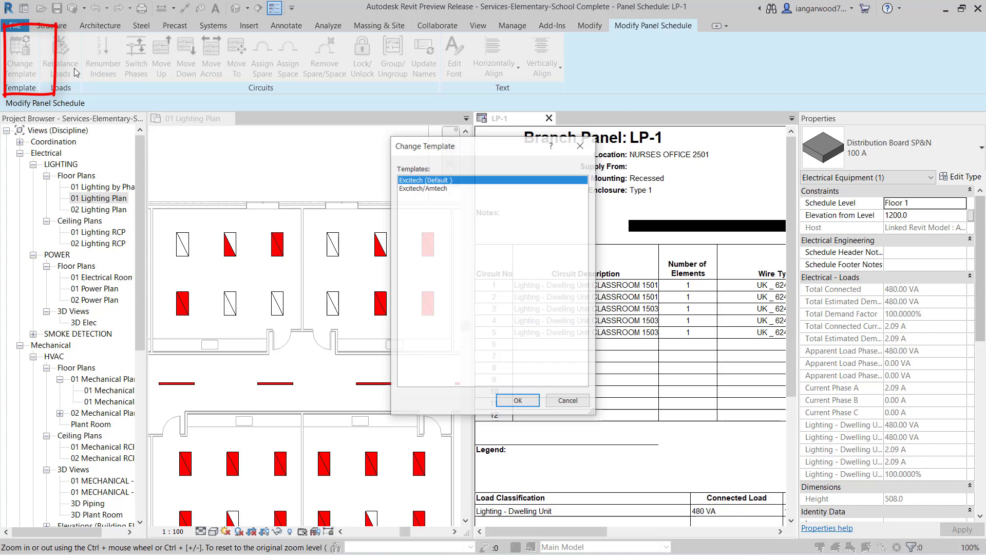
click(529, 403)
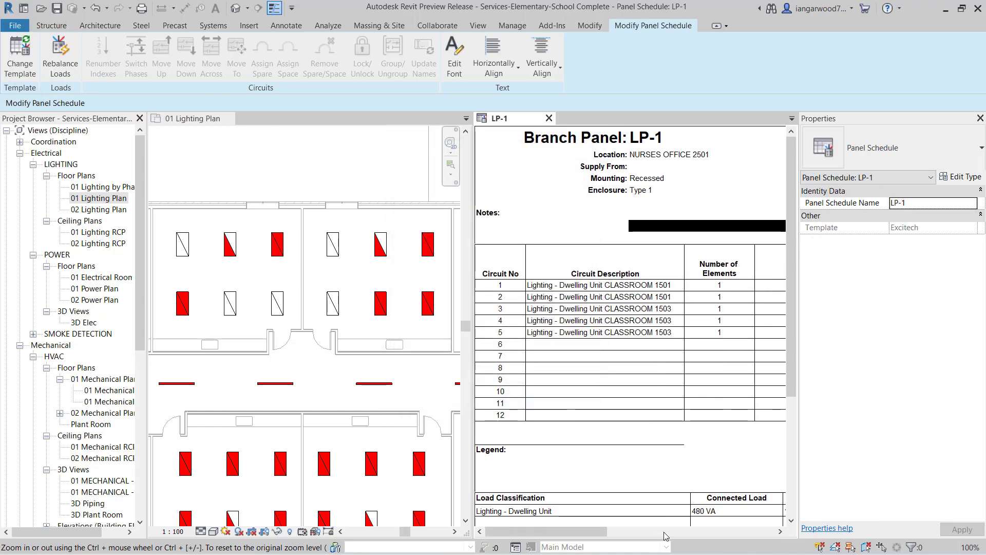
drag(604, 532, 730, 511)
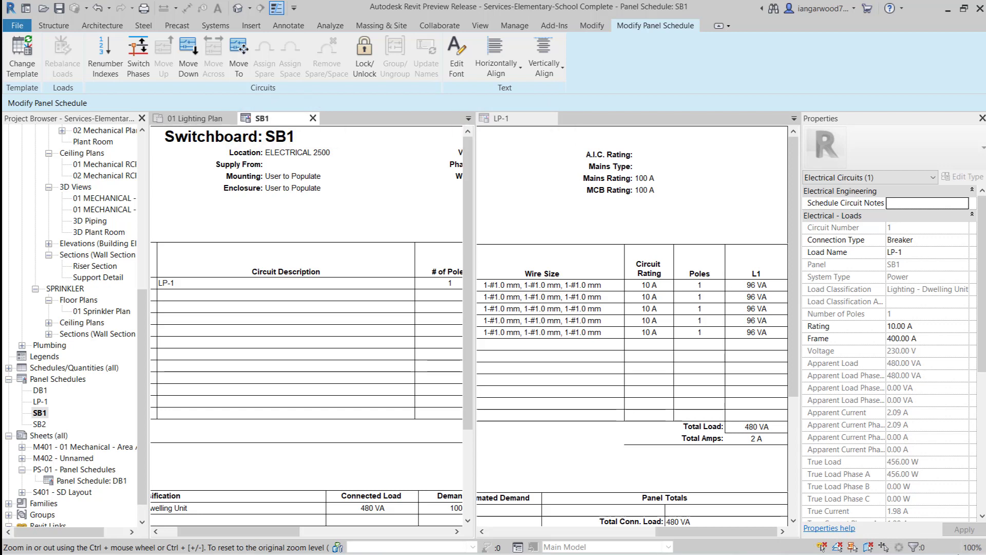
Scroll the SB1 schedule right to compare its L1–L3 loads with LP-1.
scroll(309, 324, right, 5)
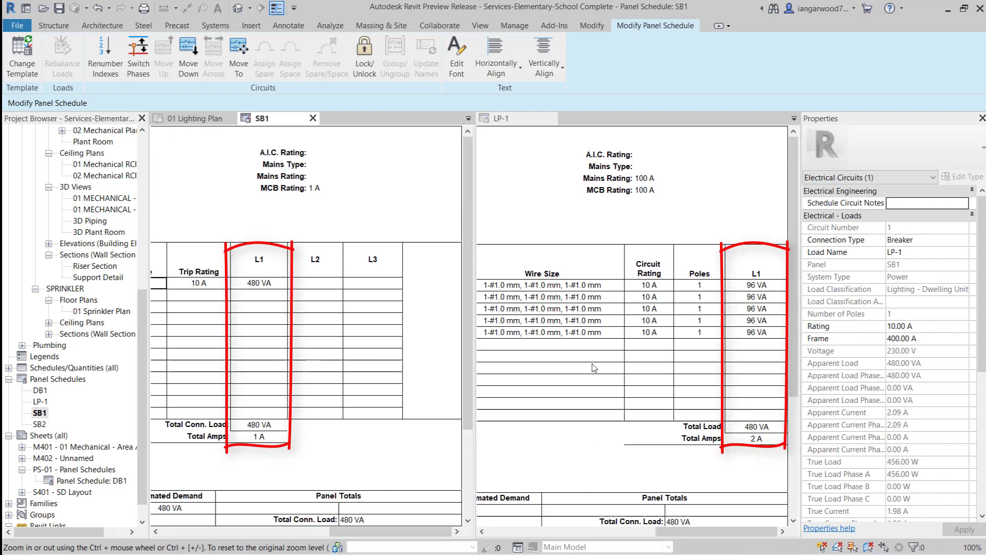
Open the One Column Excitech branch panel template and set unused phase columns to show but disabled.
click(516, 27)
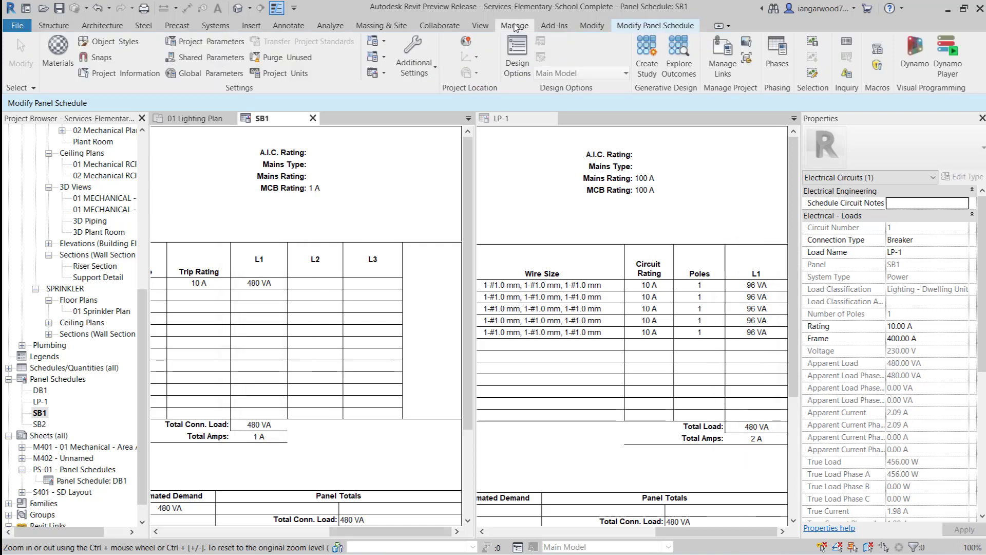
click(383, 75)
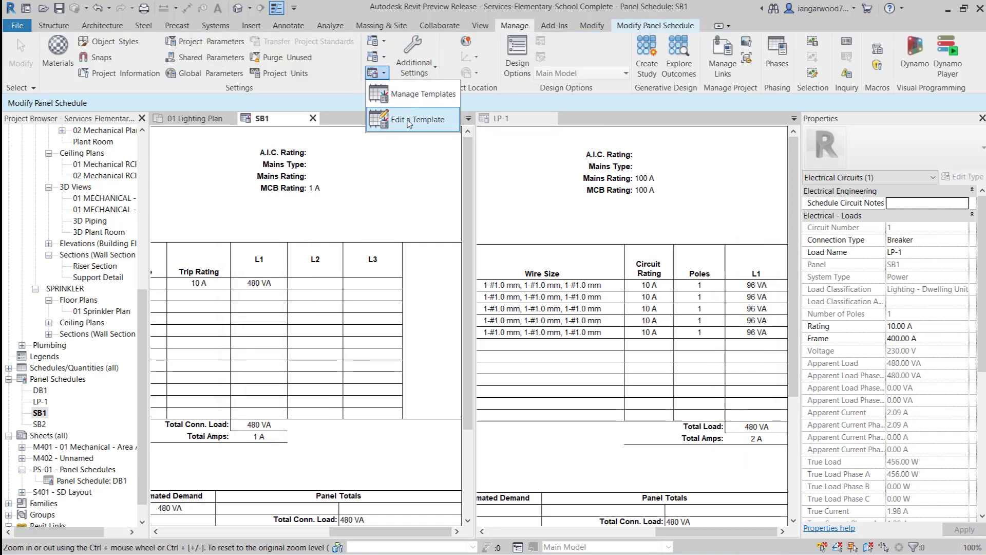
click(409, 122)
click(534, 189)
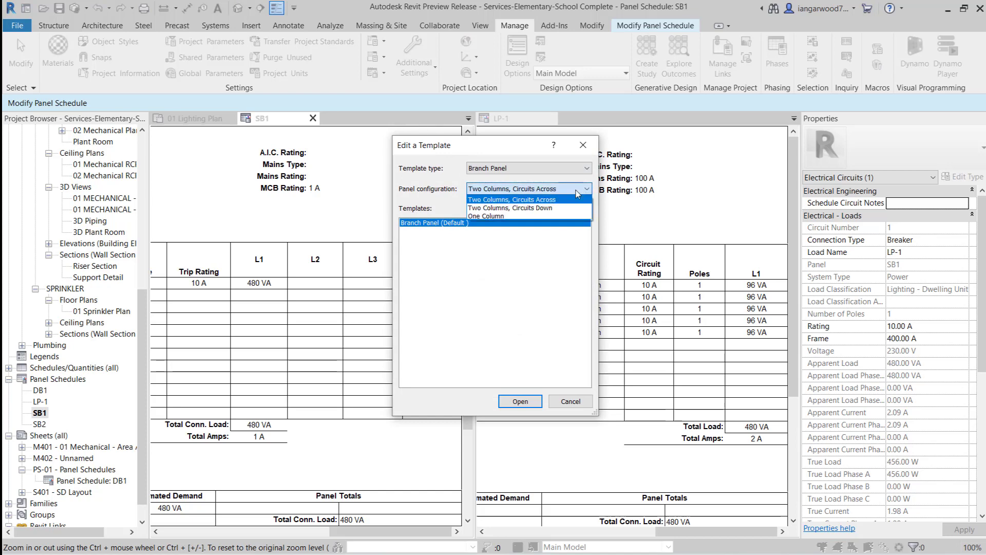
click(506, 219)
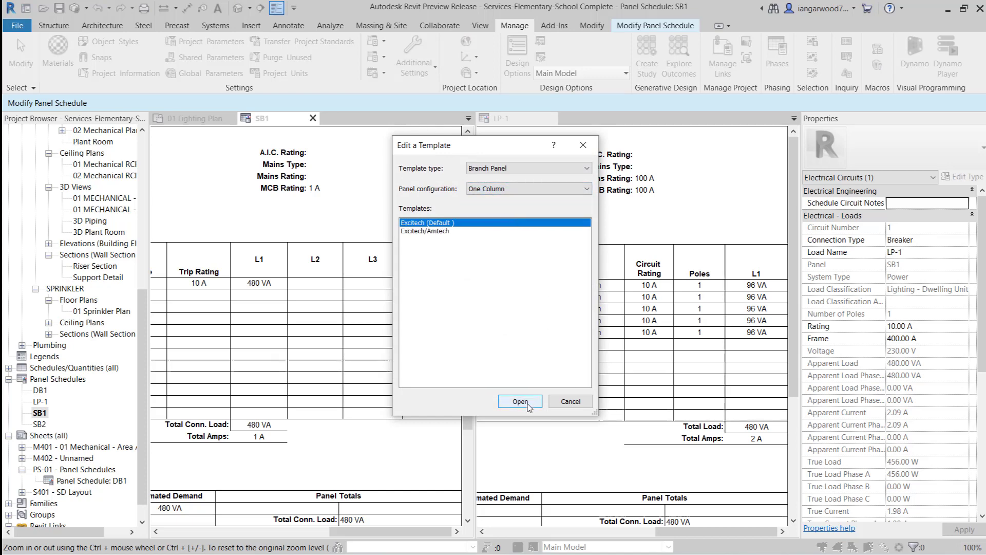
click(521, 401)
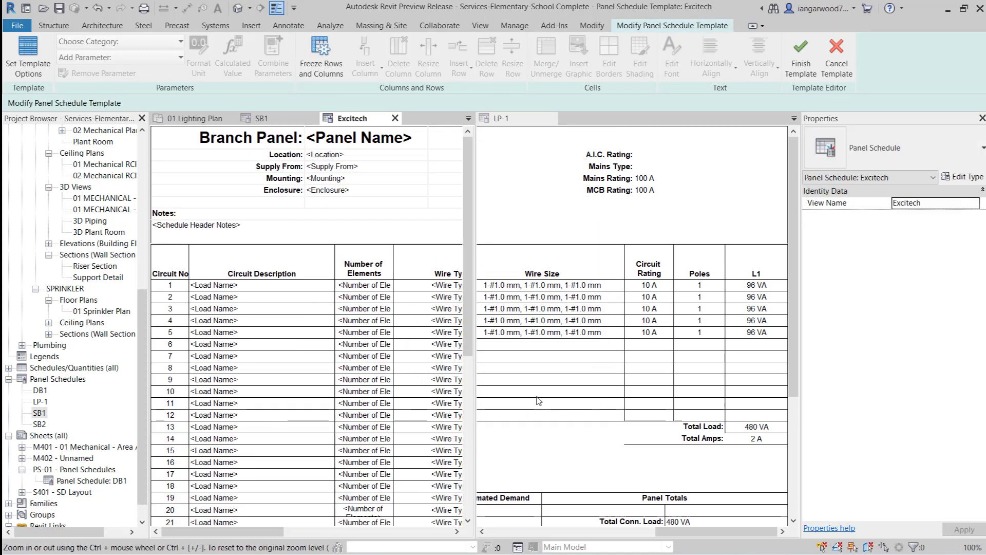
click(27, 47)
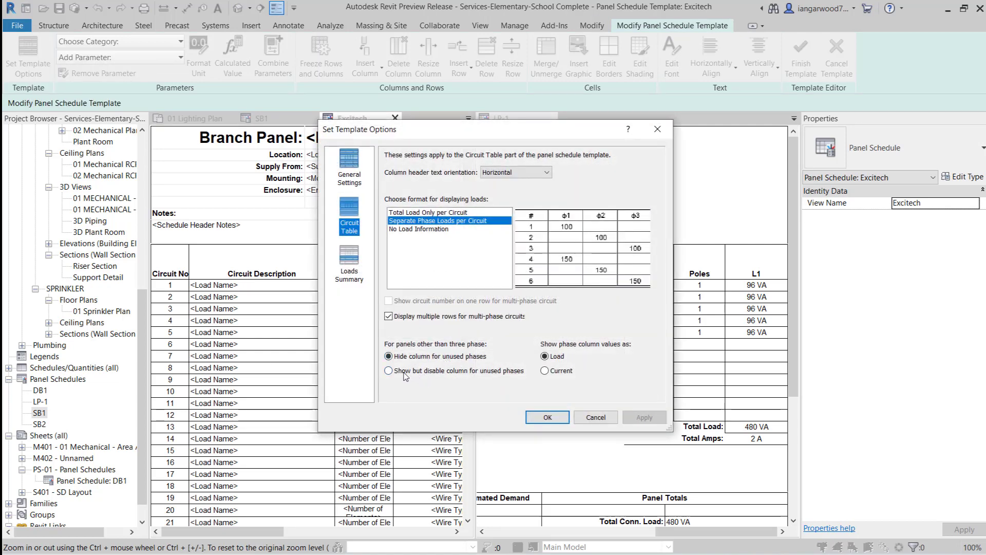
click(393, 372)
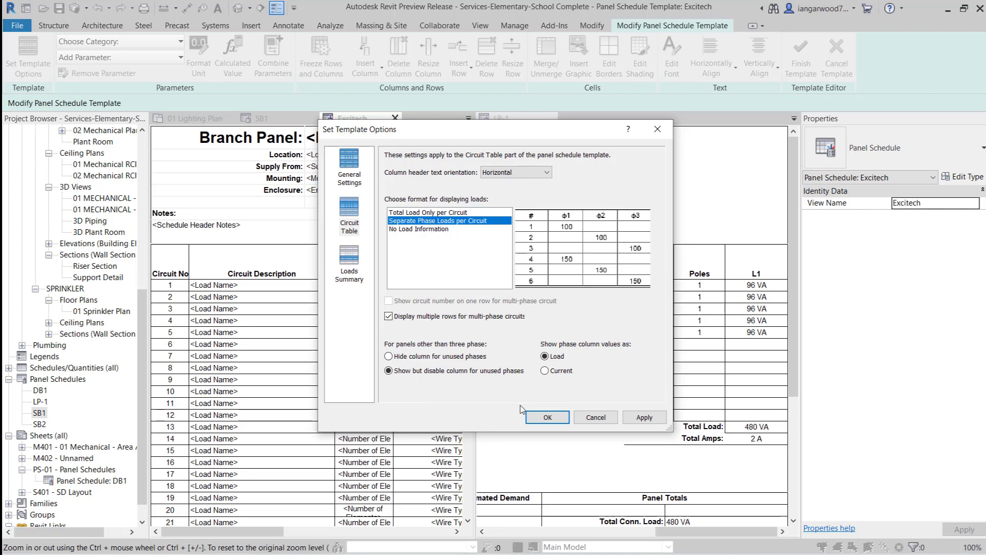
click(544, 417)
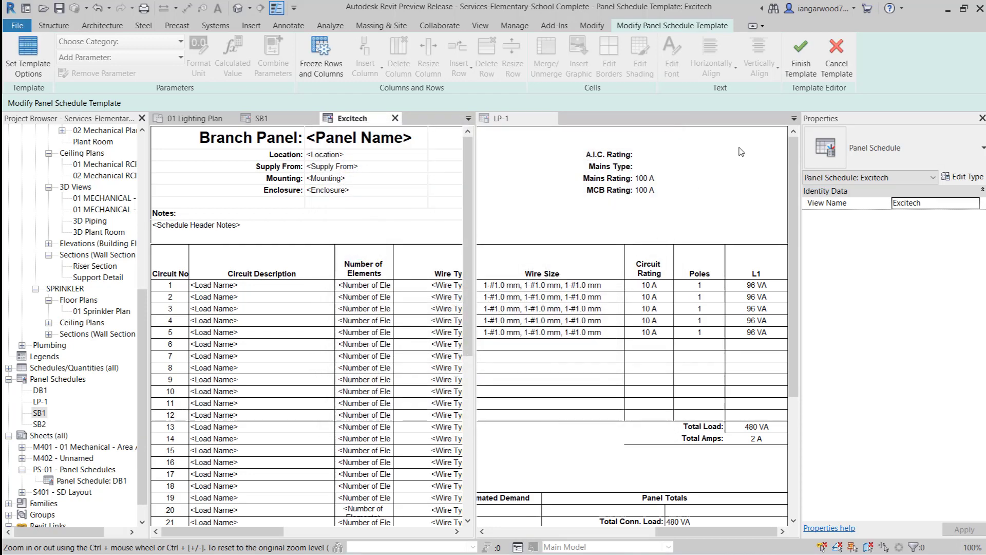
Finish the template and reapply Excitech (Default) to LP-1 so L1–L3 columns appear.
click(801, 56)
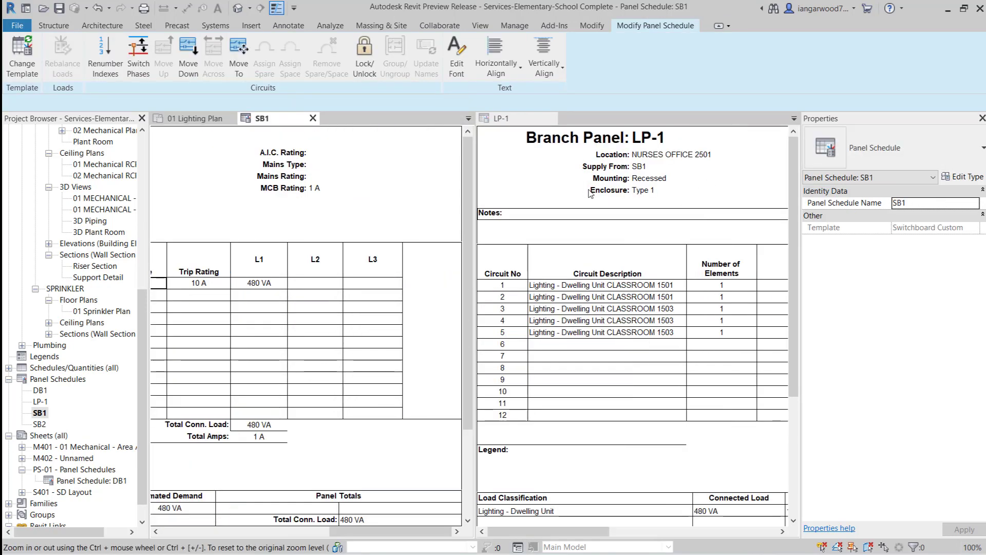
click(590, 193)
click(25, 62)
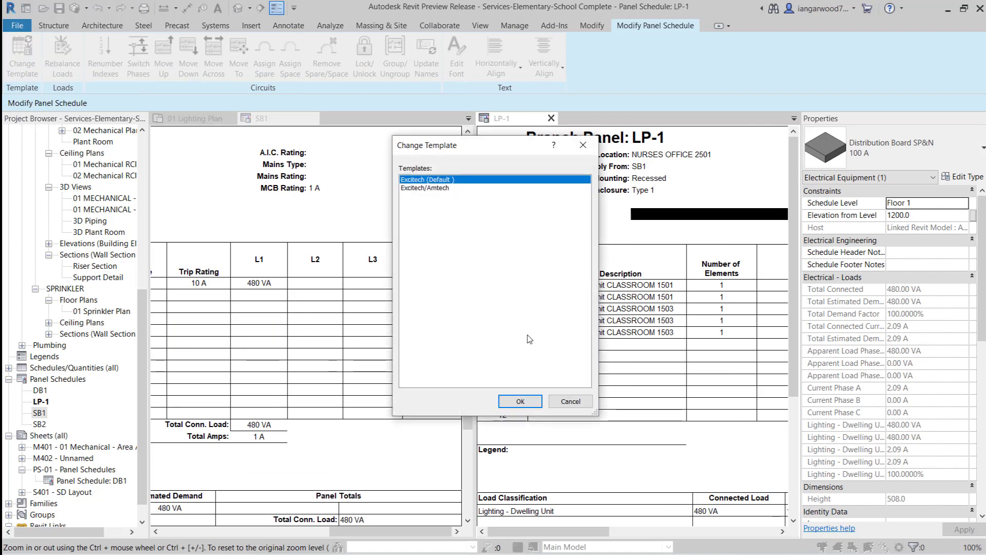
click(519, 402)
drag(598, 533, 769, 533)
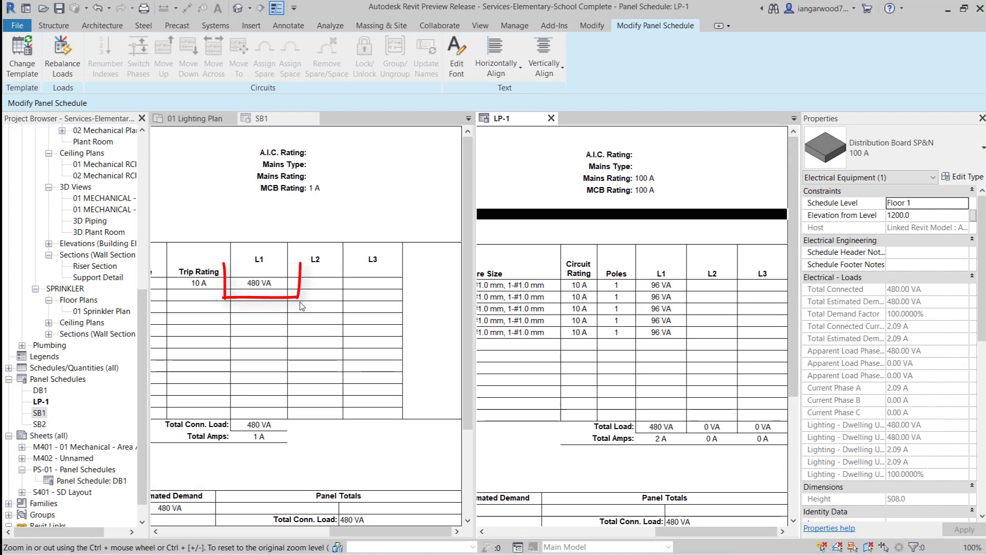
Cycle SB1's LP-1 480 VA circuit through phases L2 and L3 back to L1.
click(261, 287)
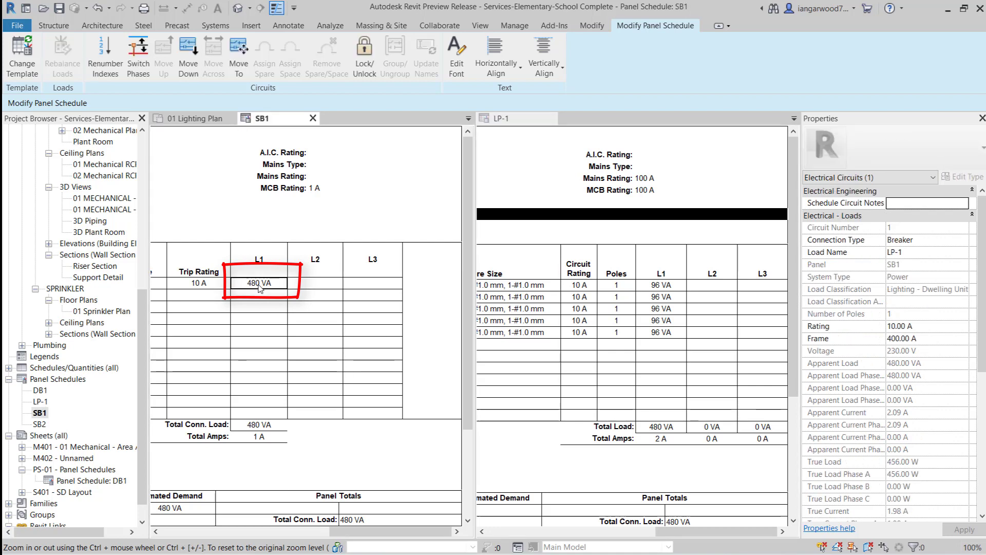
click(139, 73)
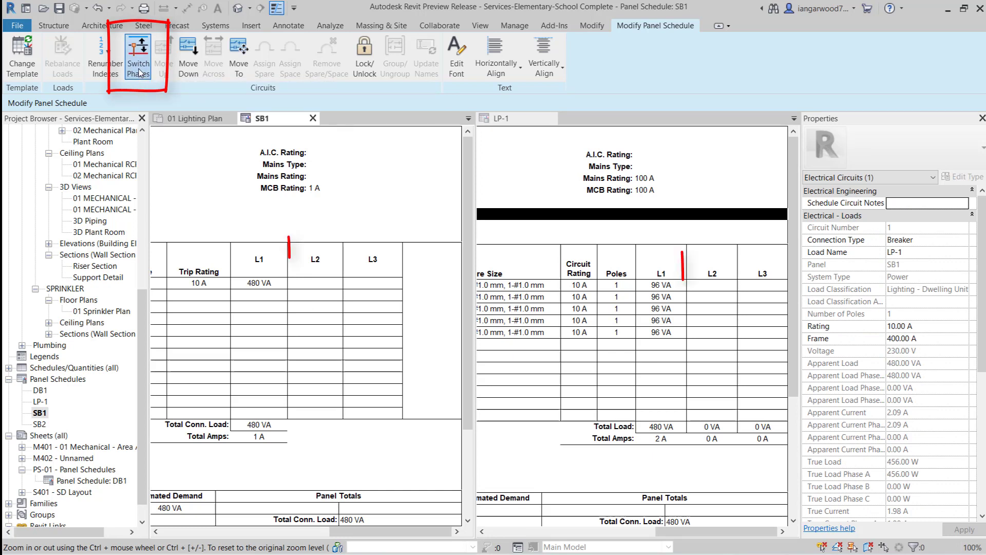
click(139, 72)
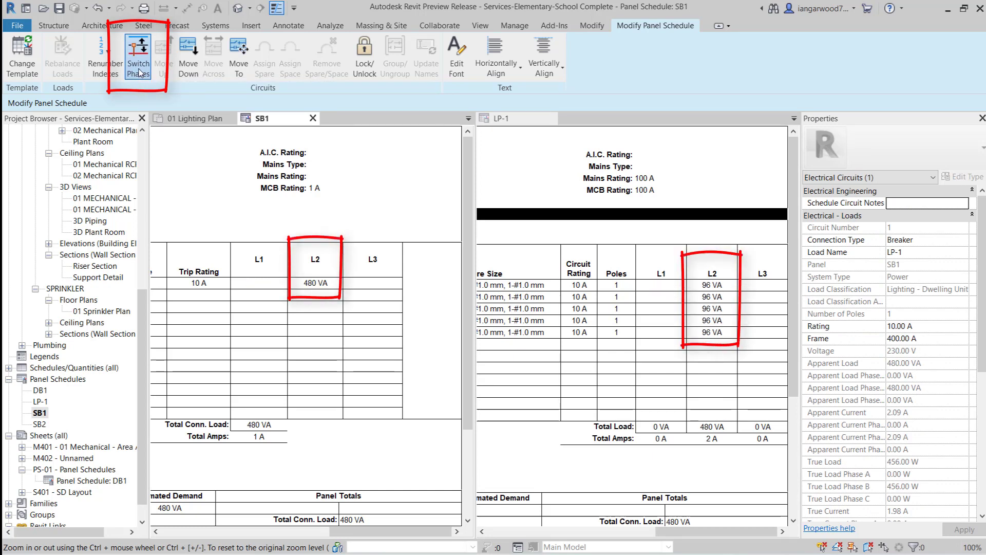
click(139, 73)
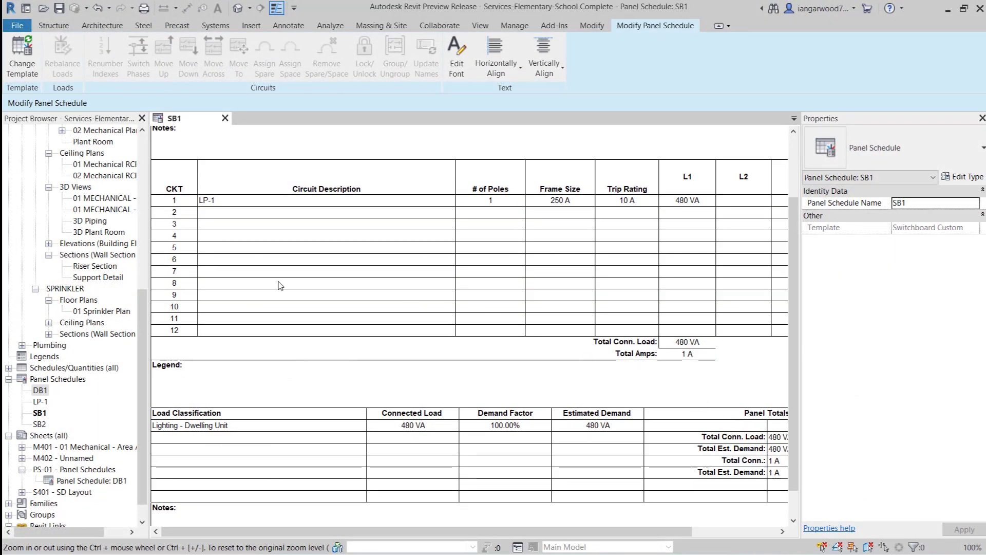
Assign a spare to the empty circuit 2 slot on SB1.
click(215, 214)
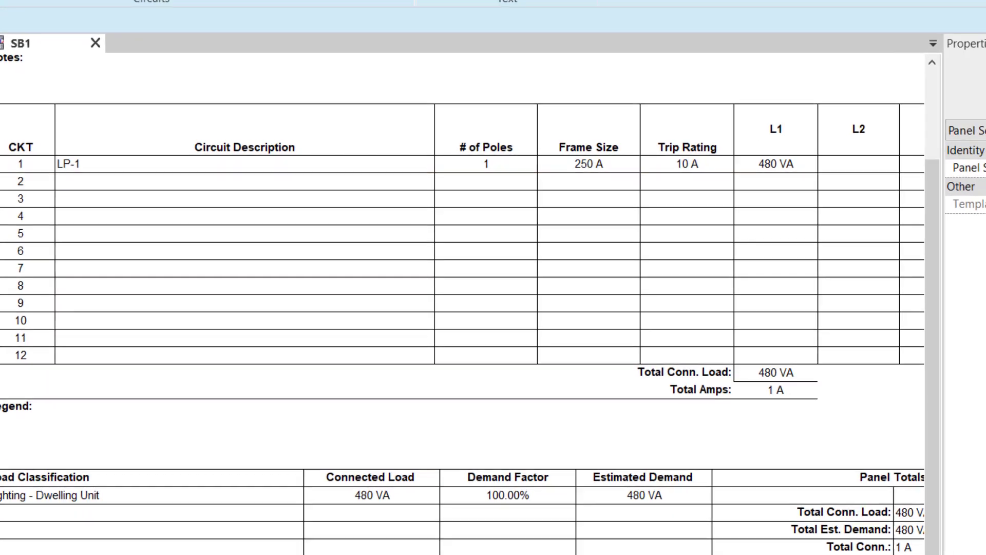
click(265, 54)
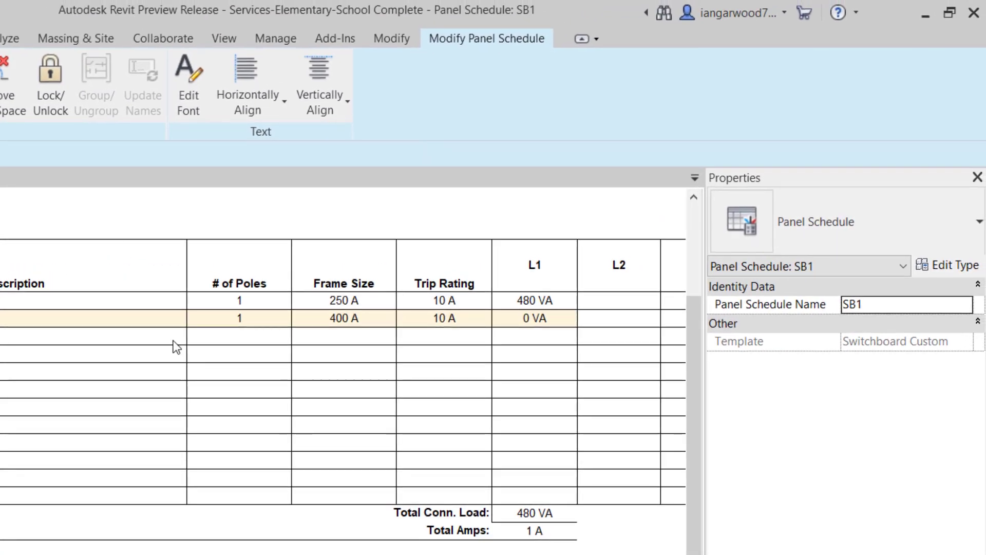
Set the SB1 spare circuit's frame size to 250 A in Properties.
click(159, 319)
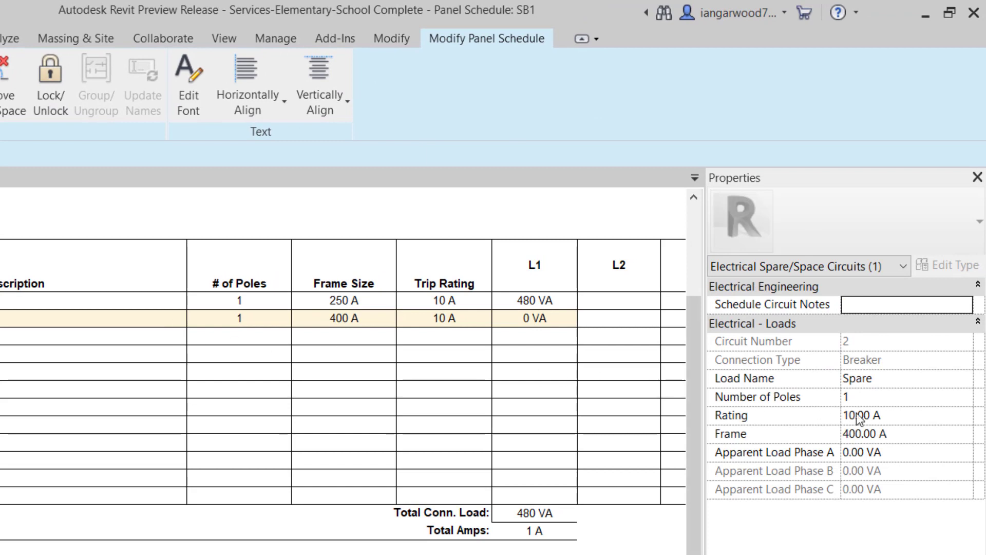
click(921, 439)
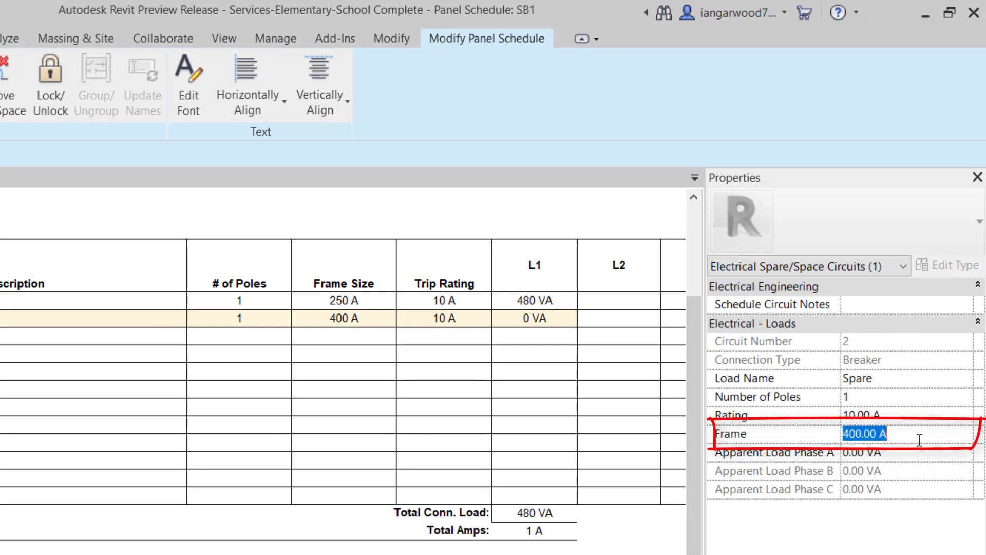
text(250)
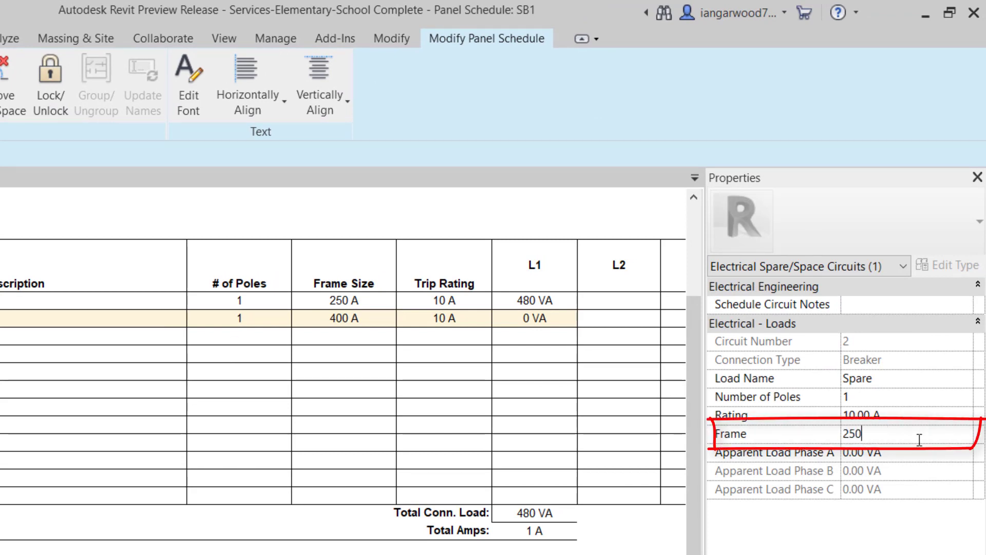
key(Return)
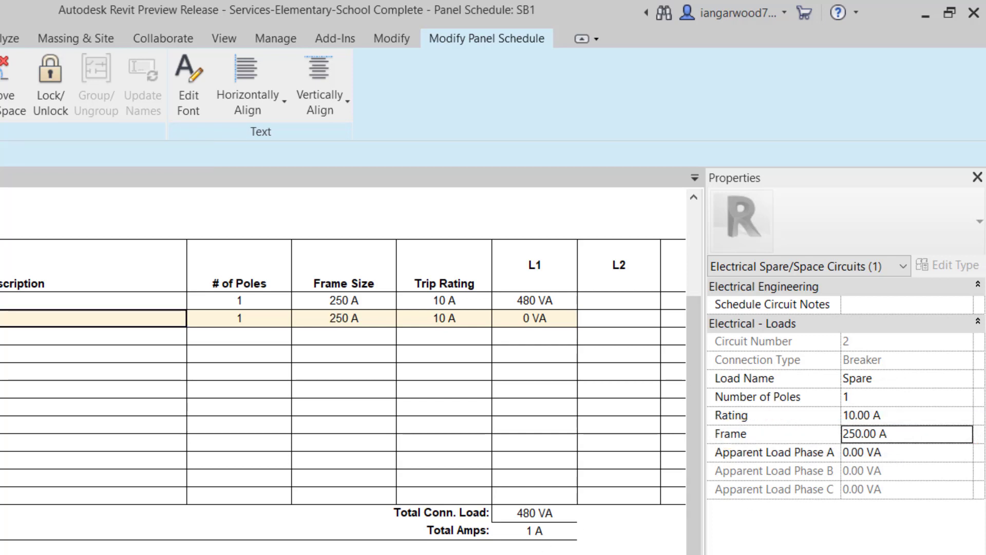